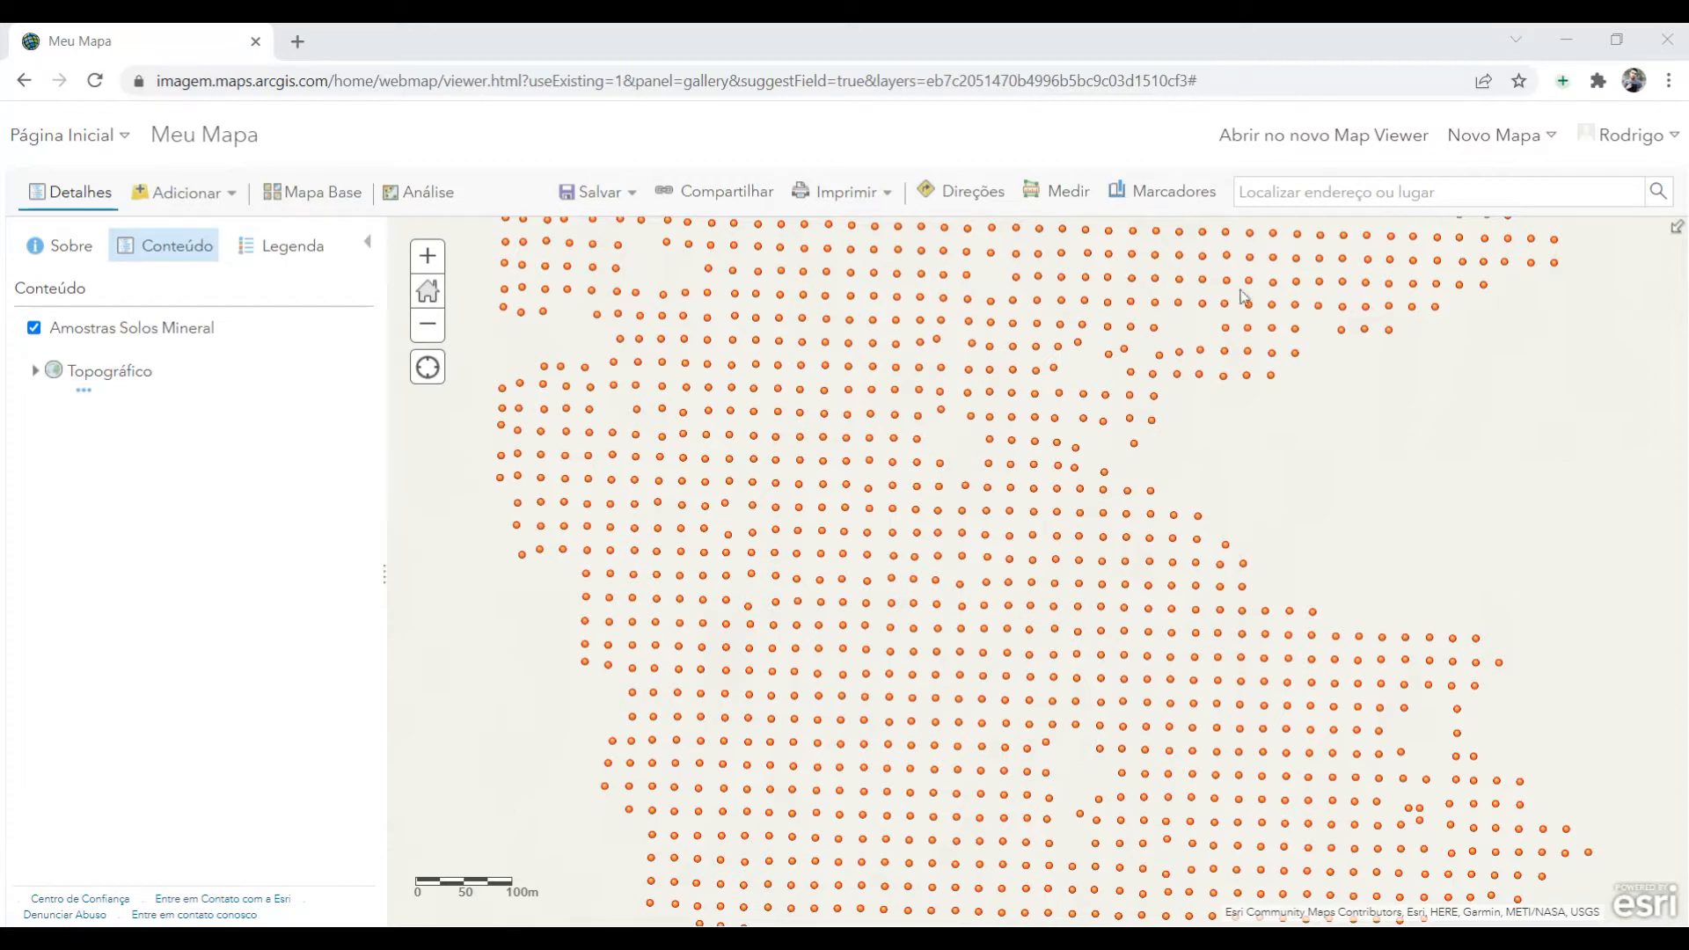
Open the Interpolar Pontos analysis tool for the soil sample points on the map
left_click_drag(860, 596, 999, 414)
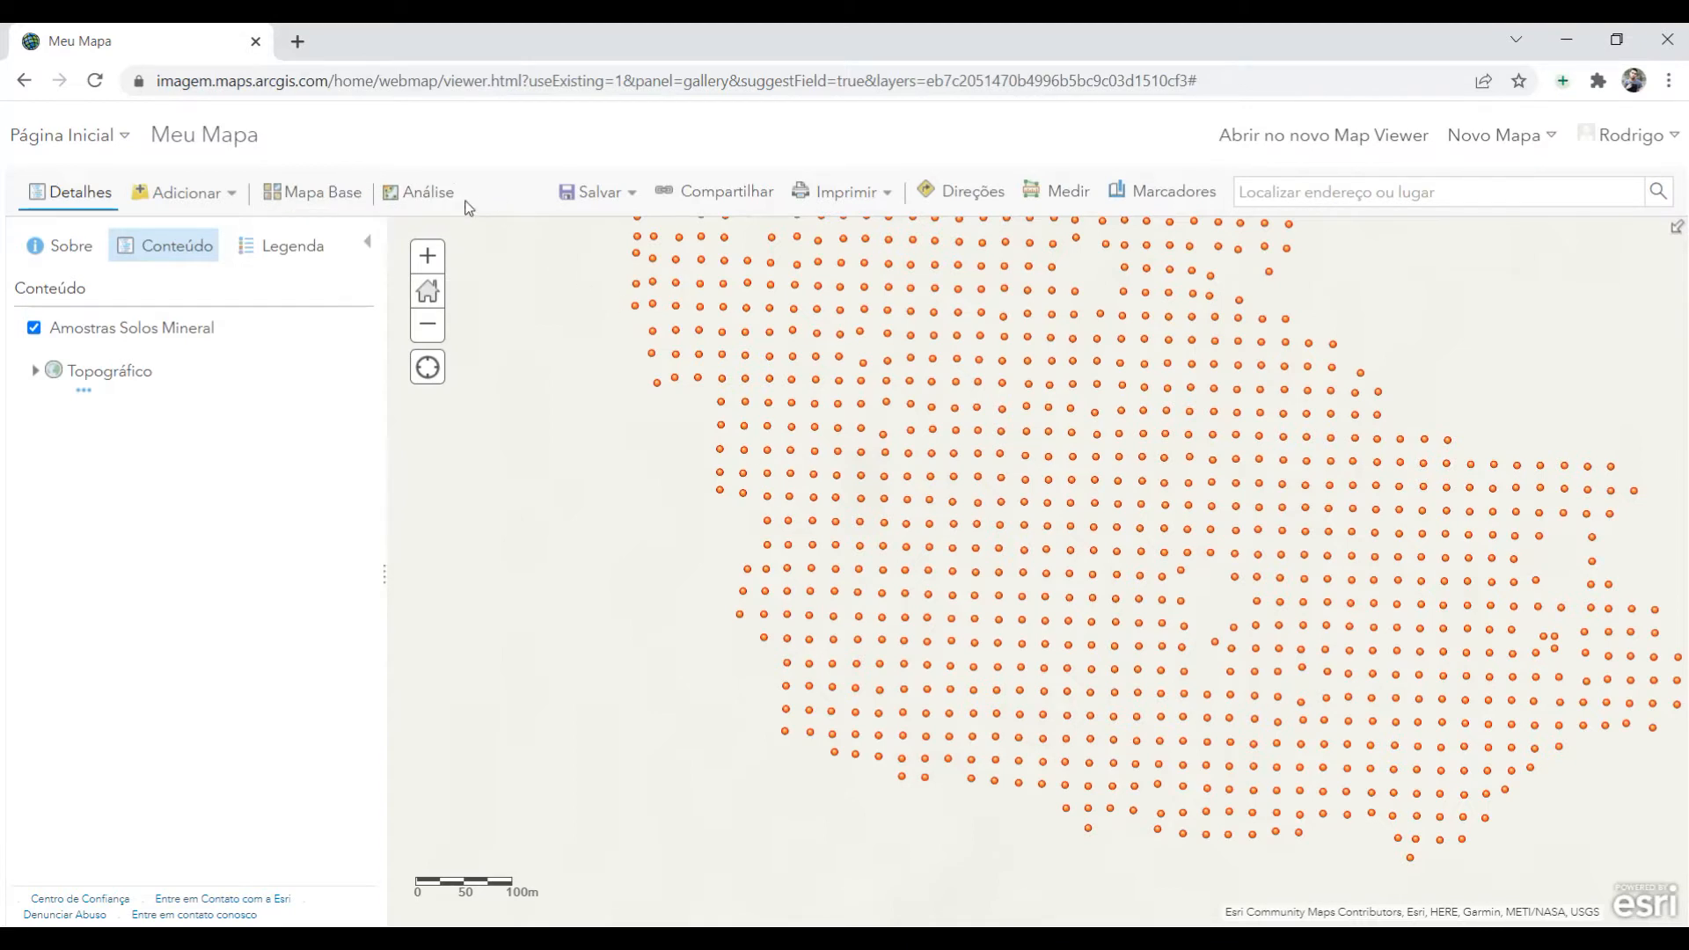
left_click(404, 197)
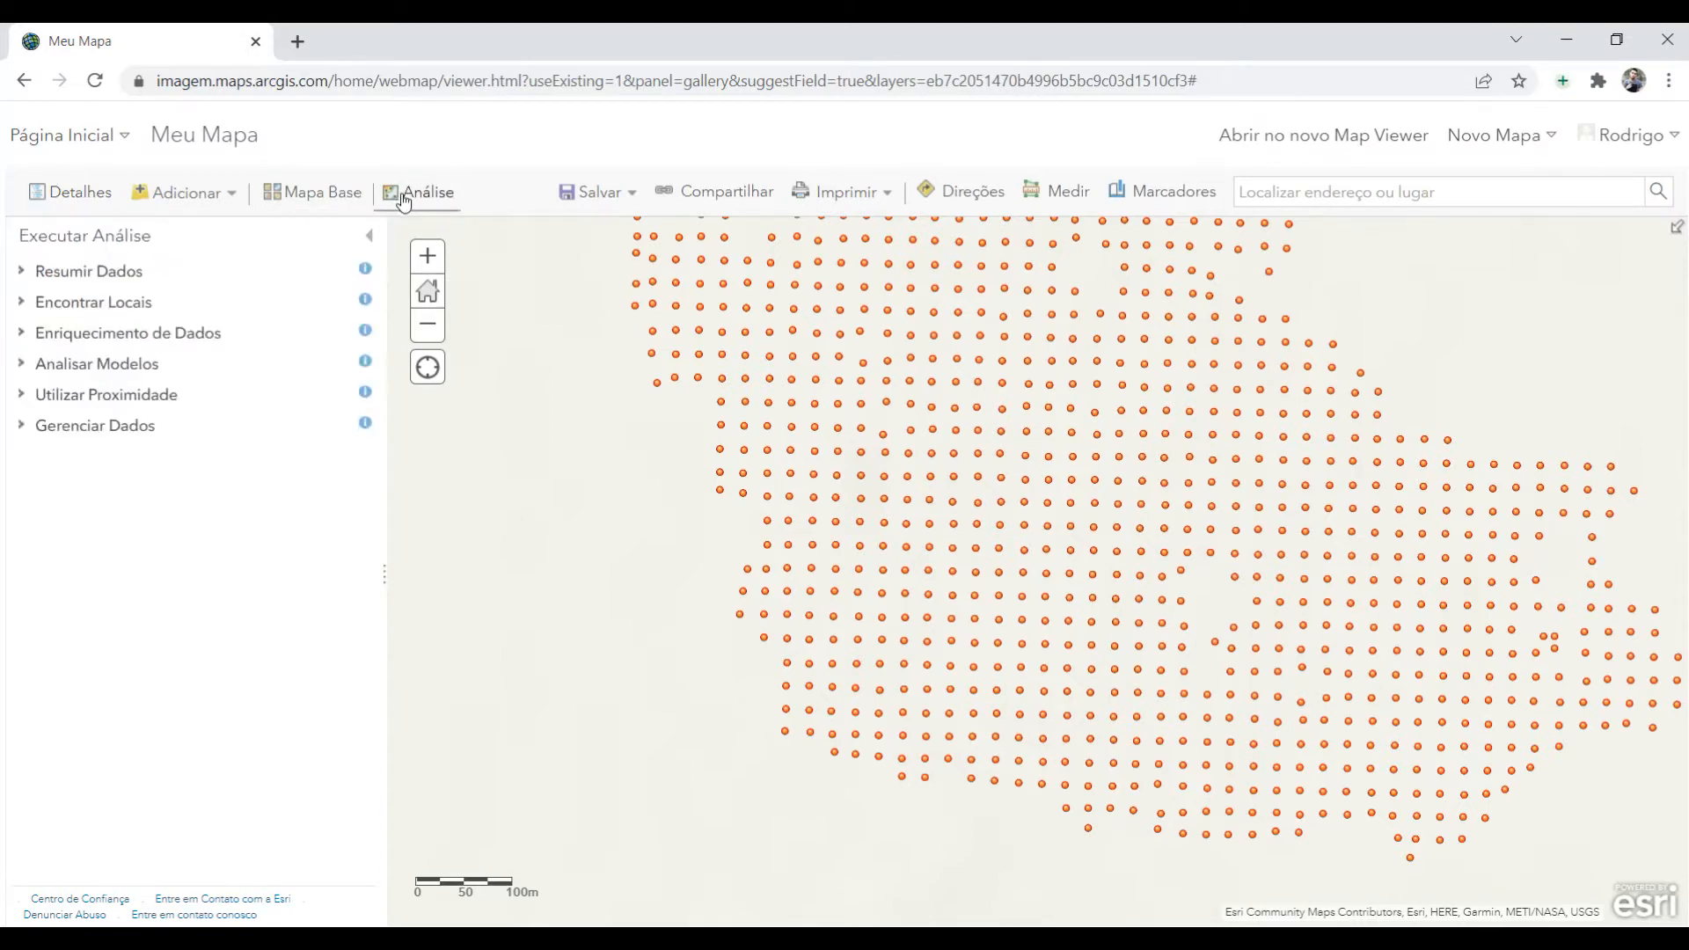
left_click(155, 370)
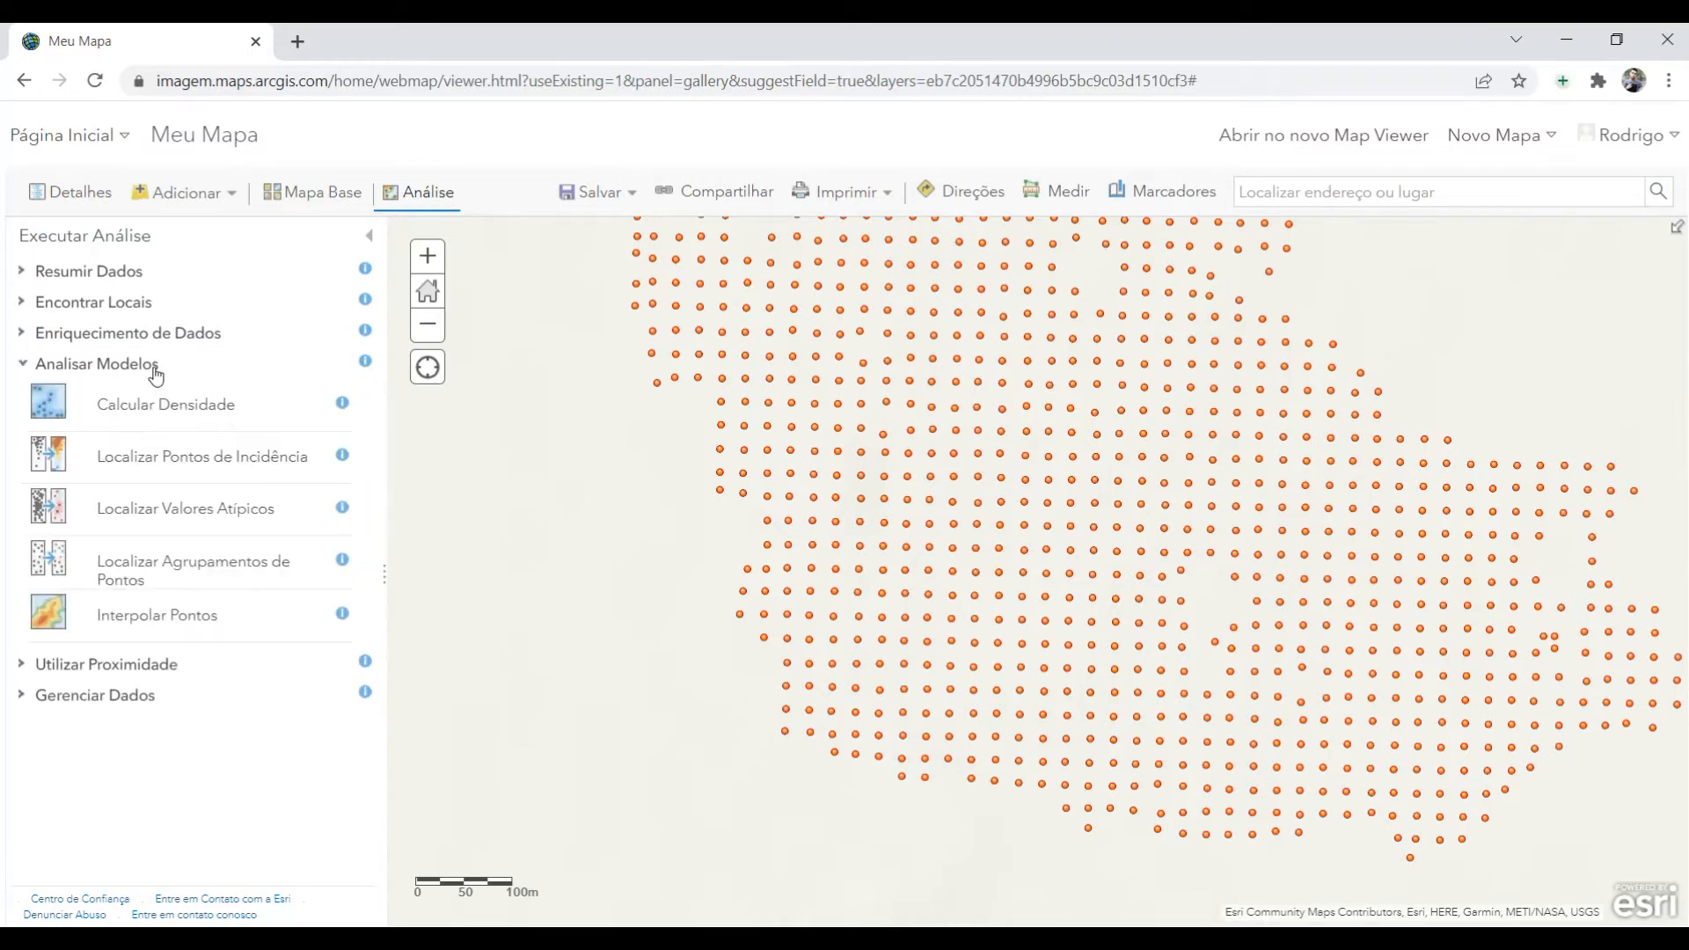
left_click(169, 624)
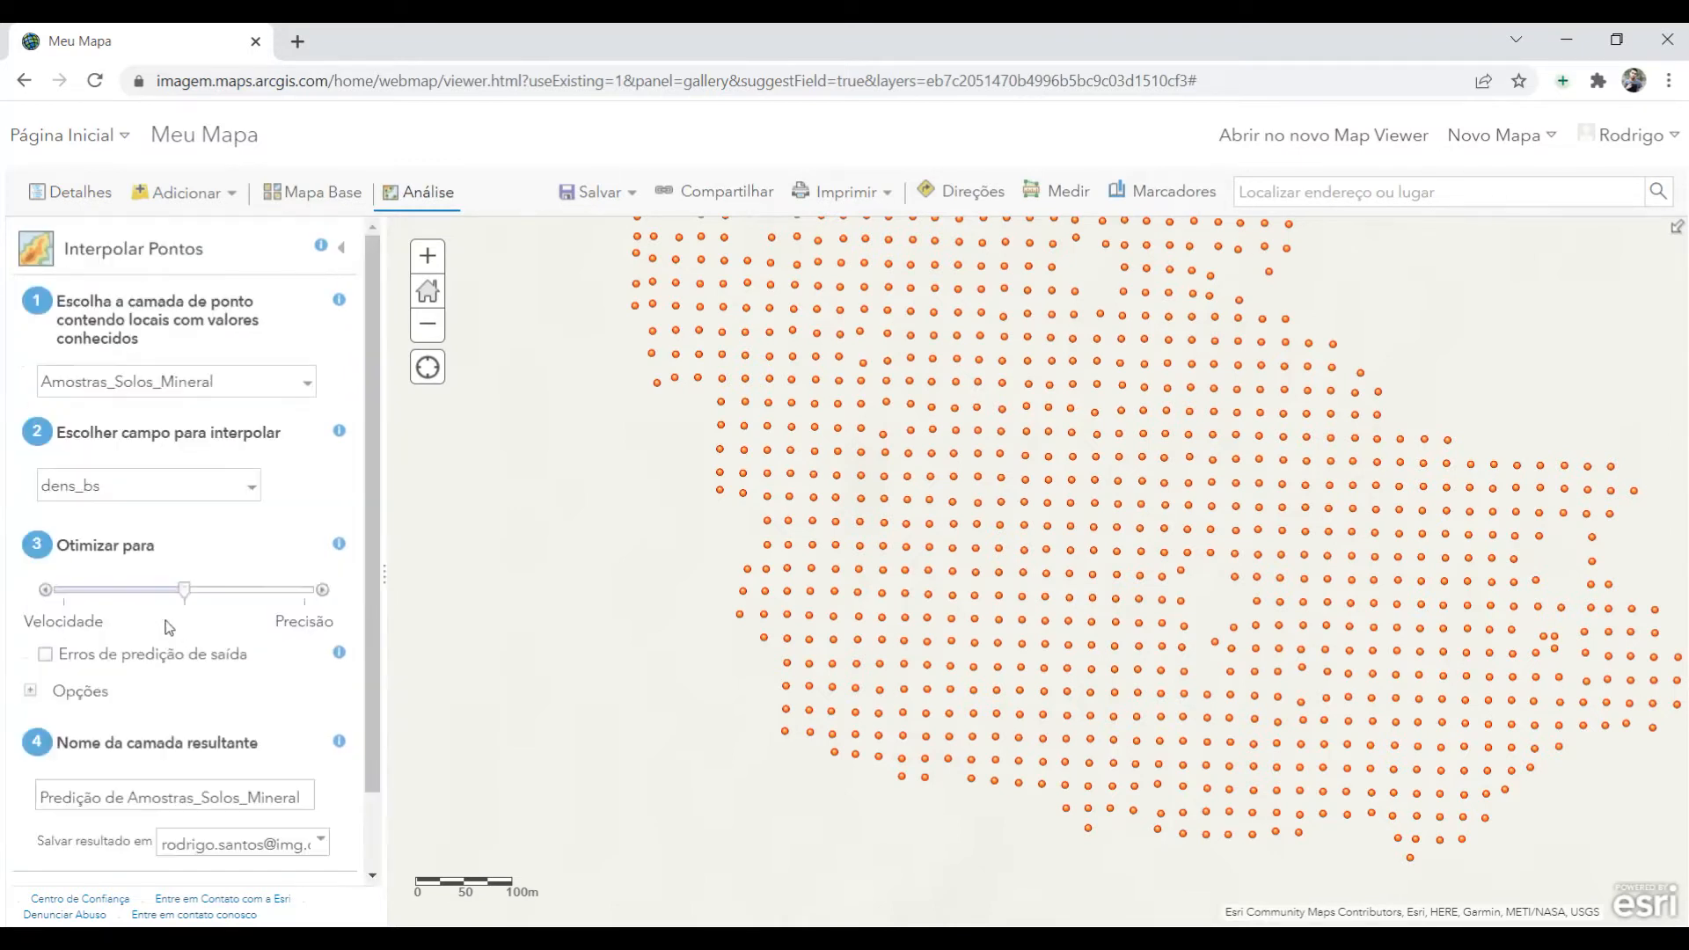
Choose Amostras_Solos_Mineral as the point layer and MineralA as the field to interpolate
left_click(222, 395)
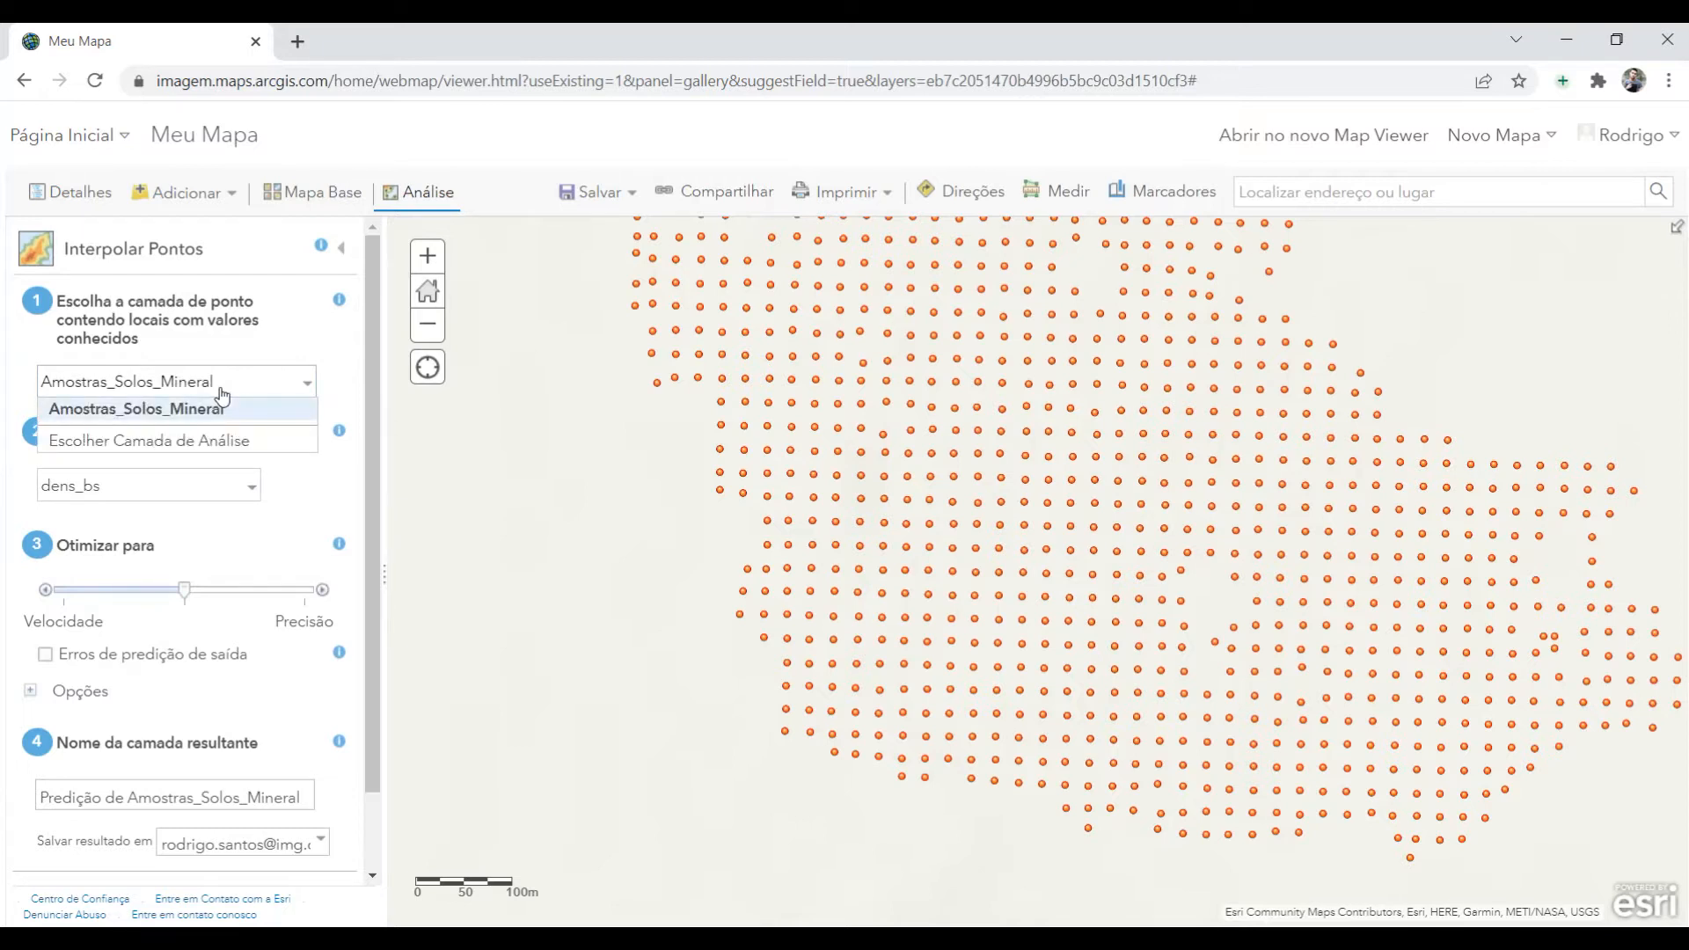
left_click(224, 416)
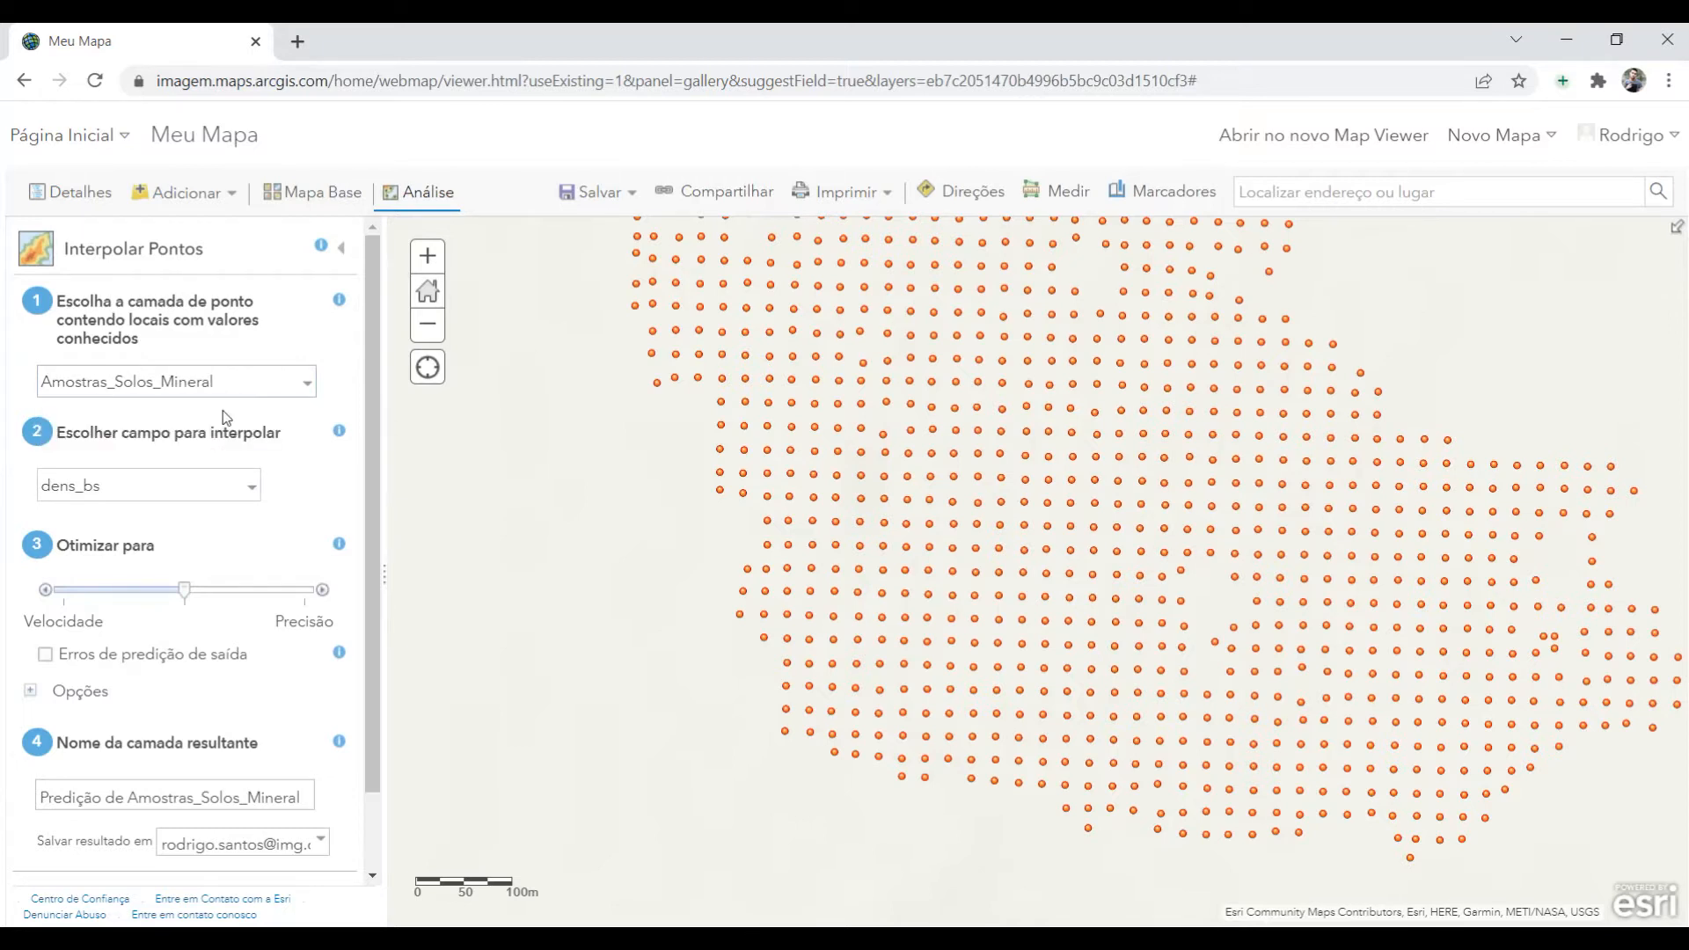
left_click(233, 491)
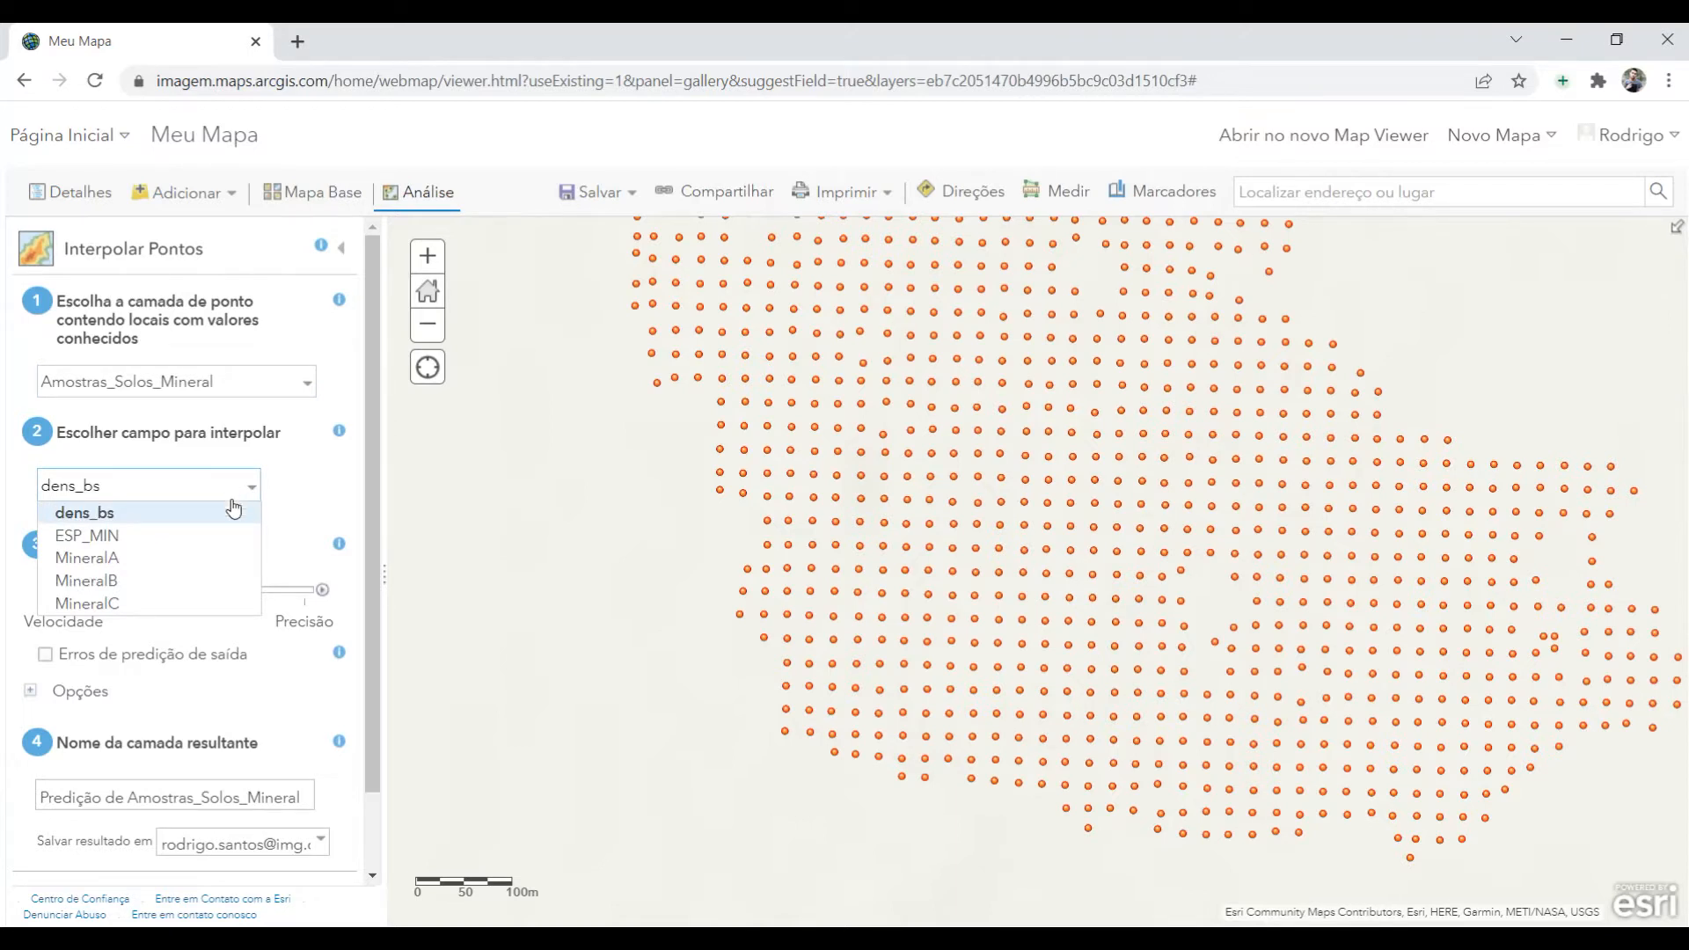
left_click(220, 563)
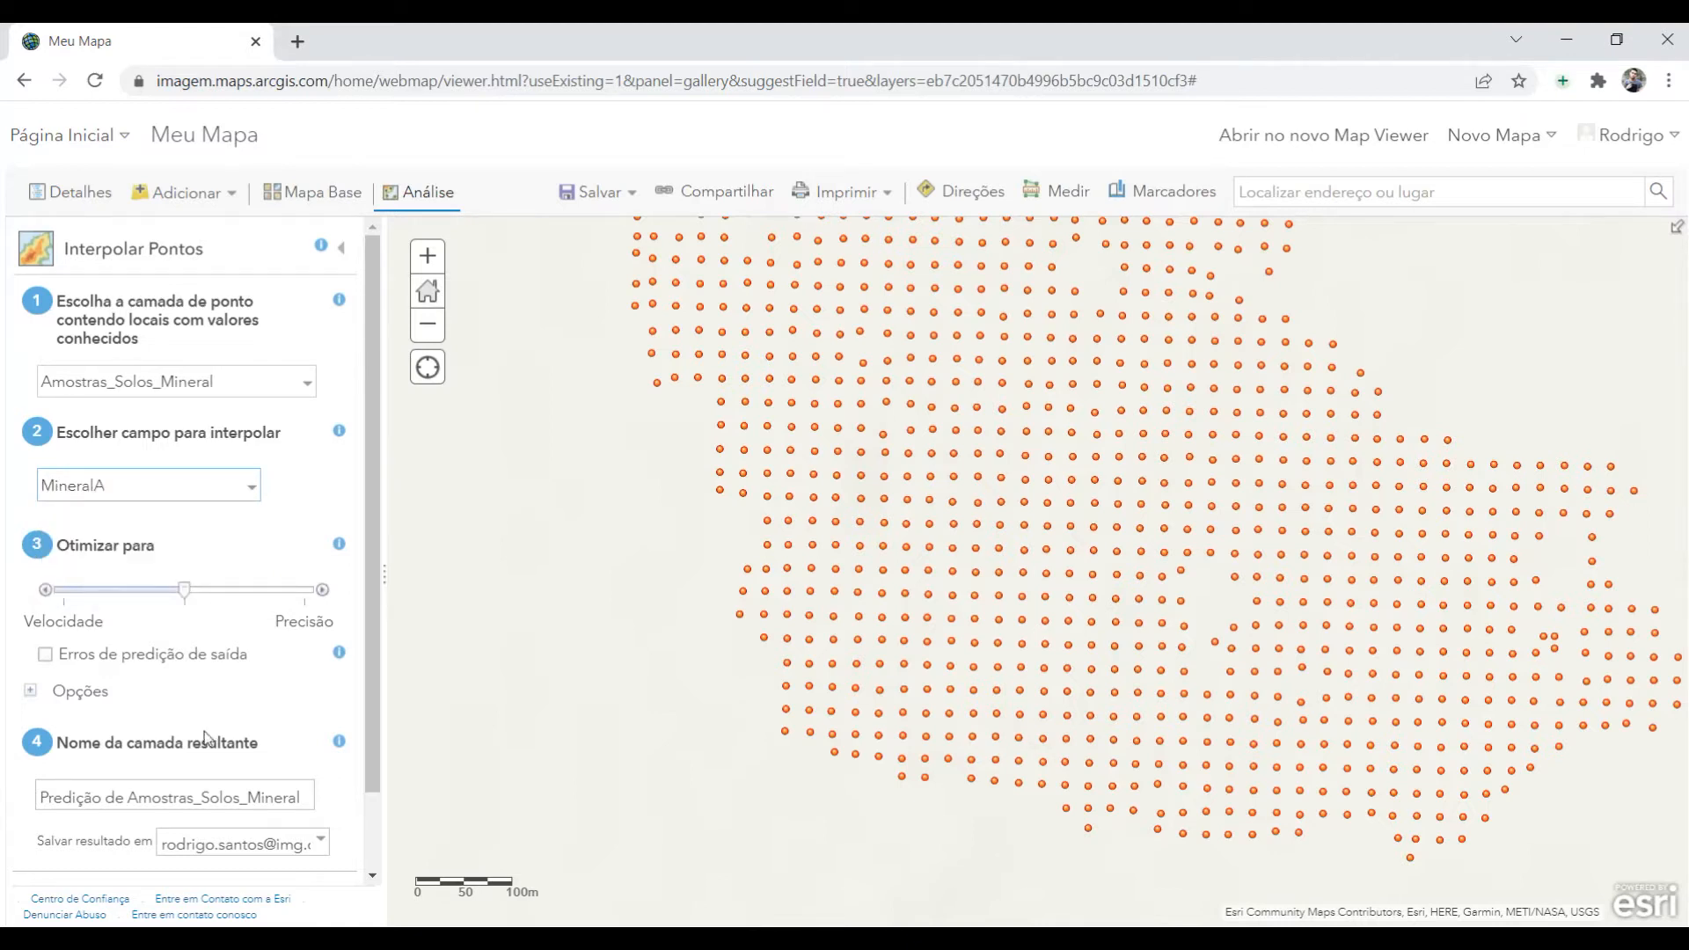
left_click(231, 796)
left_click_drag(310, 797, 37, 794)
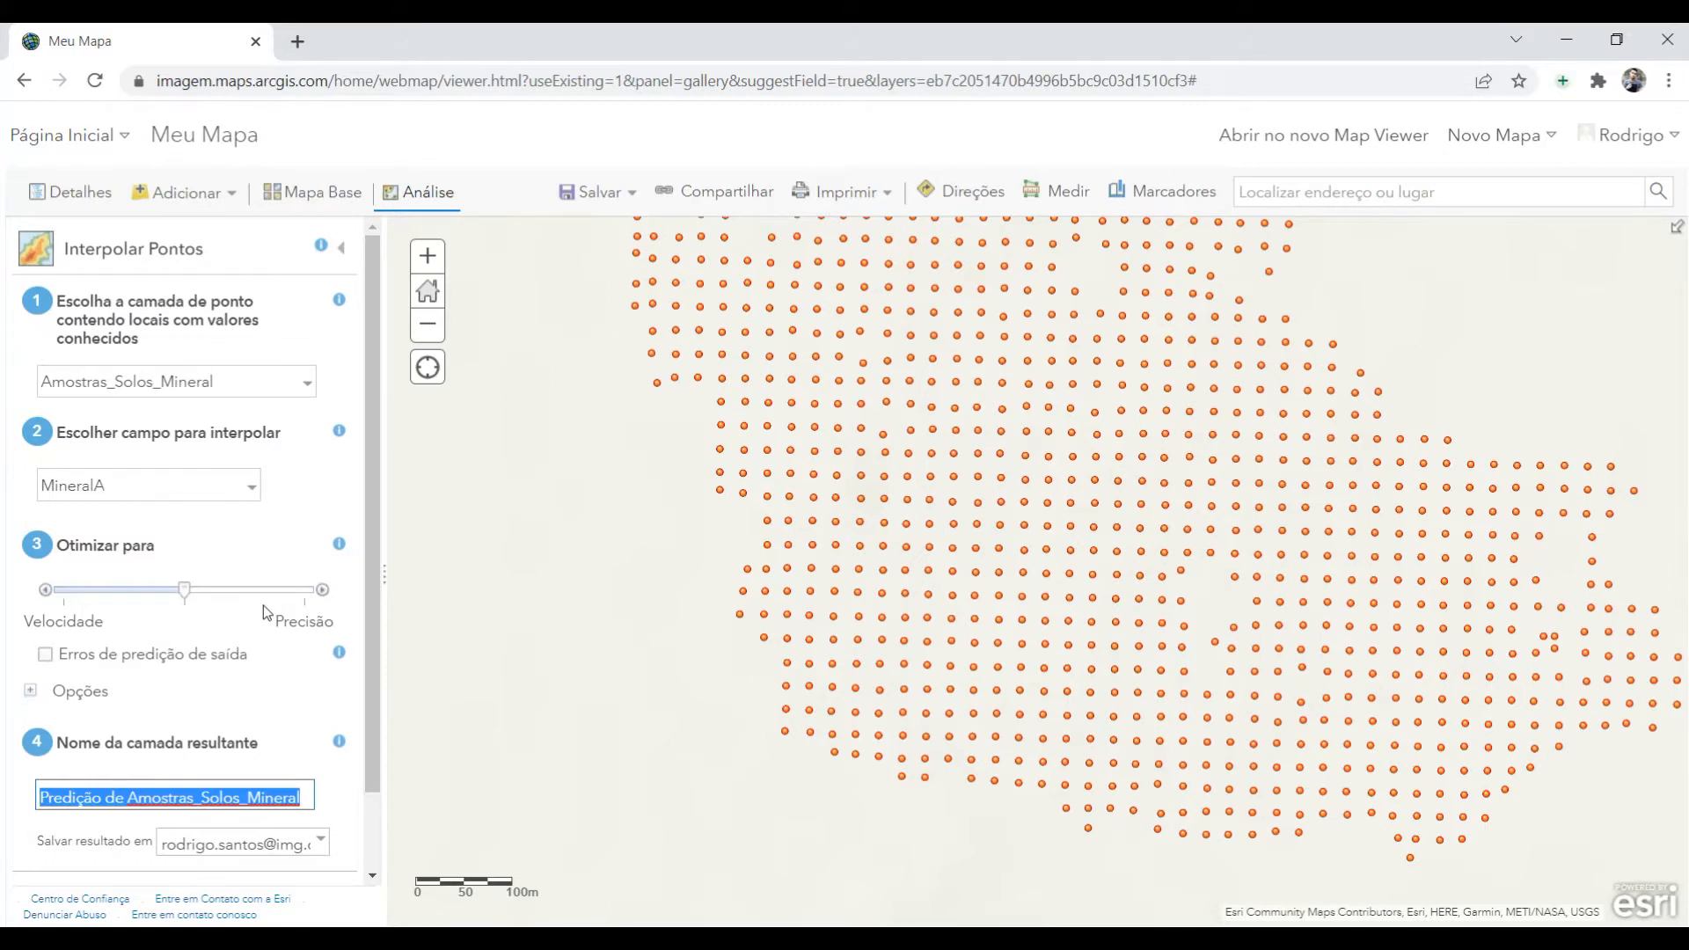
left_click(46, 656)
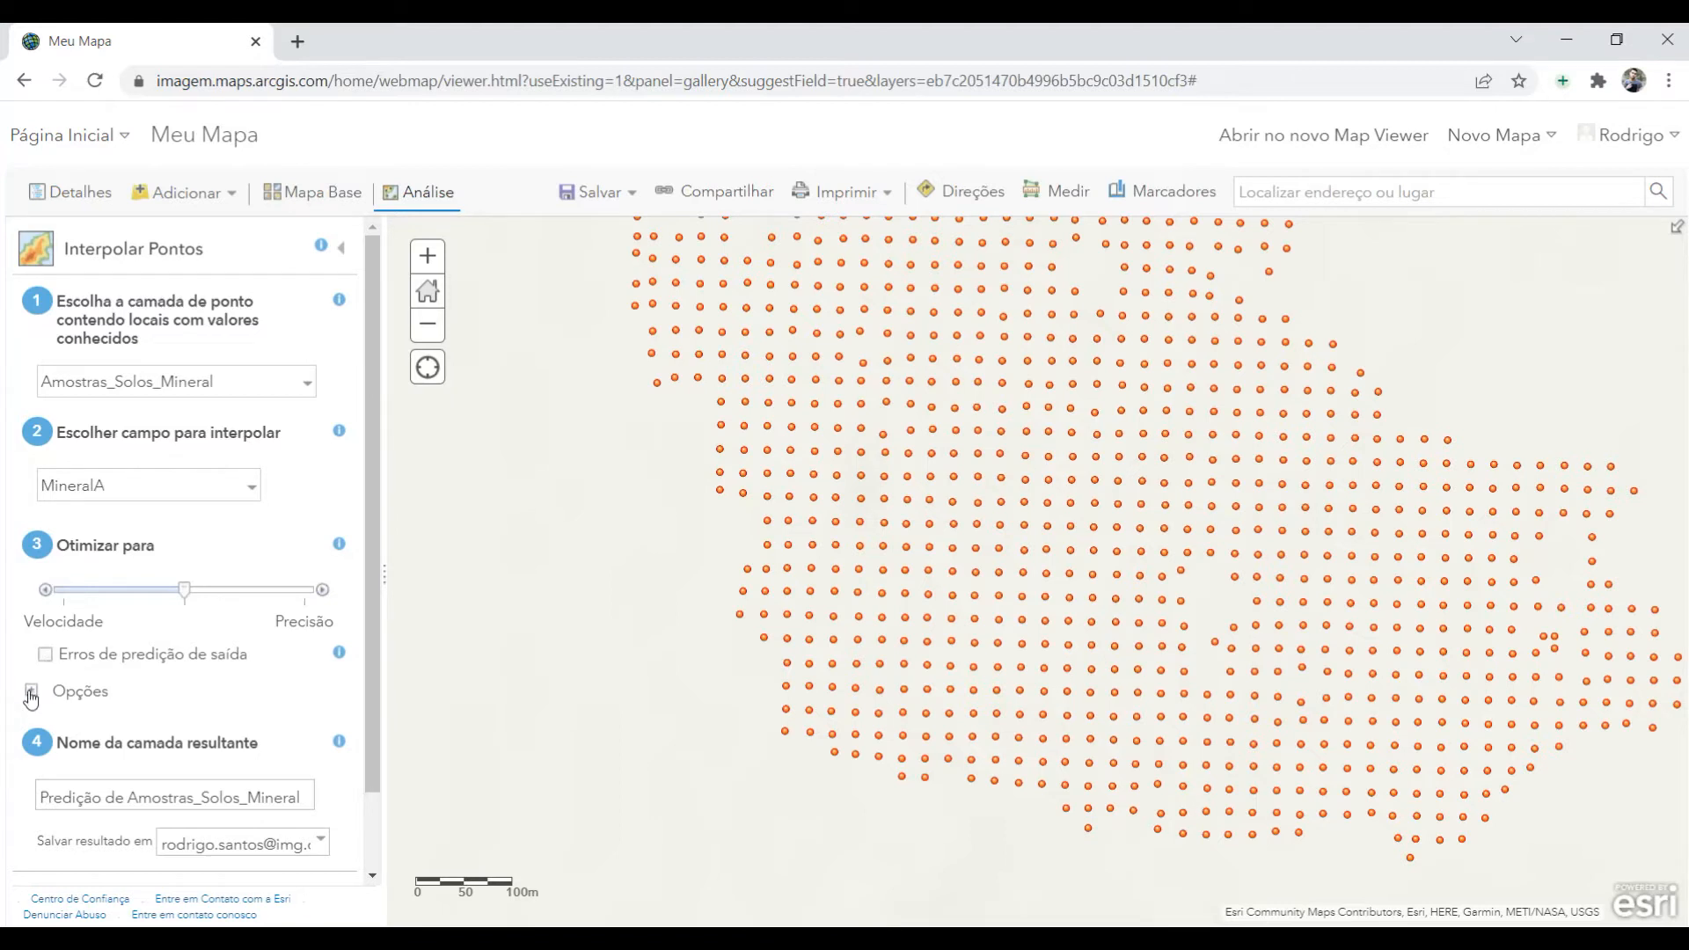
Expand the interpolation's additional options and review the study area choices for clipping the output
left_click(31, 693)
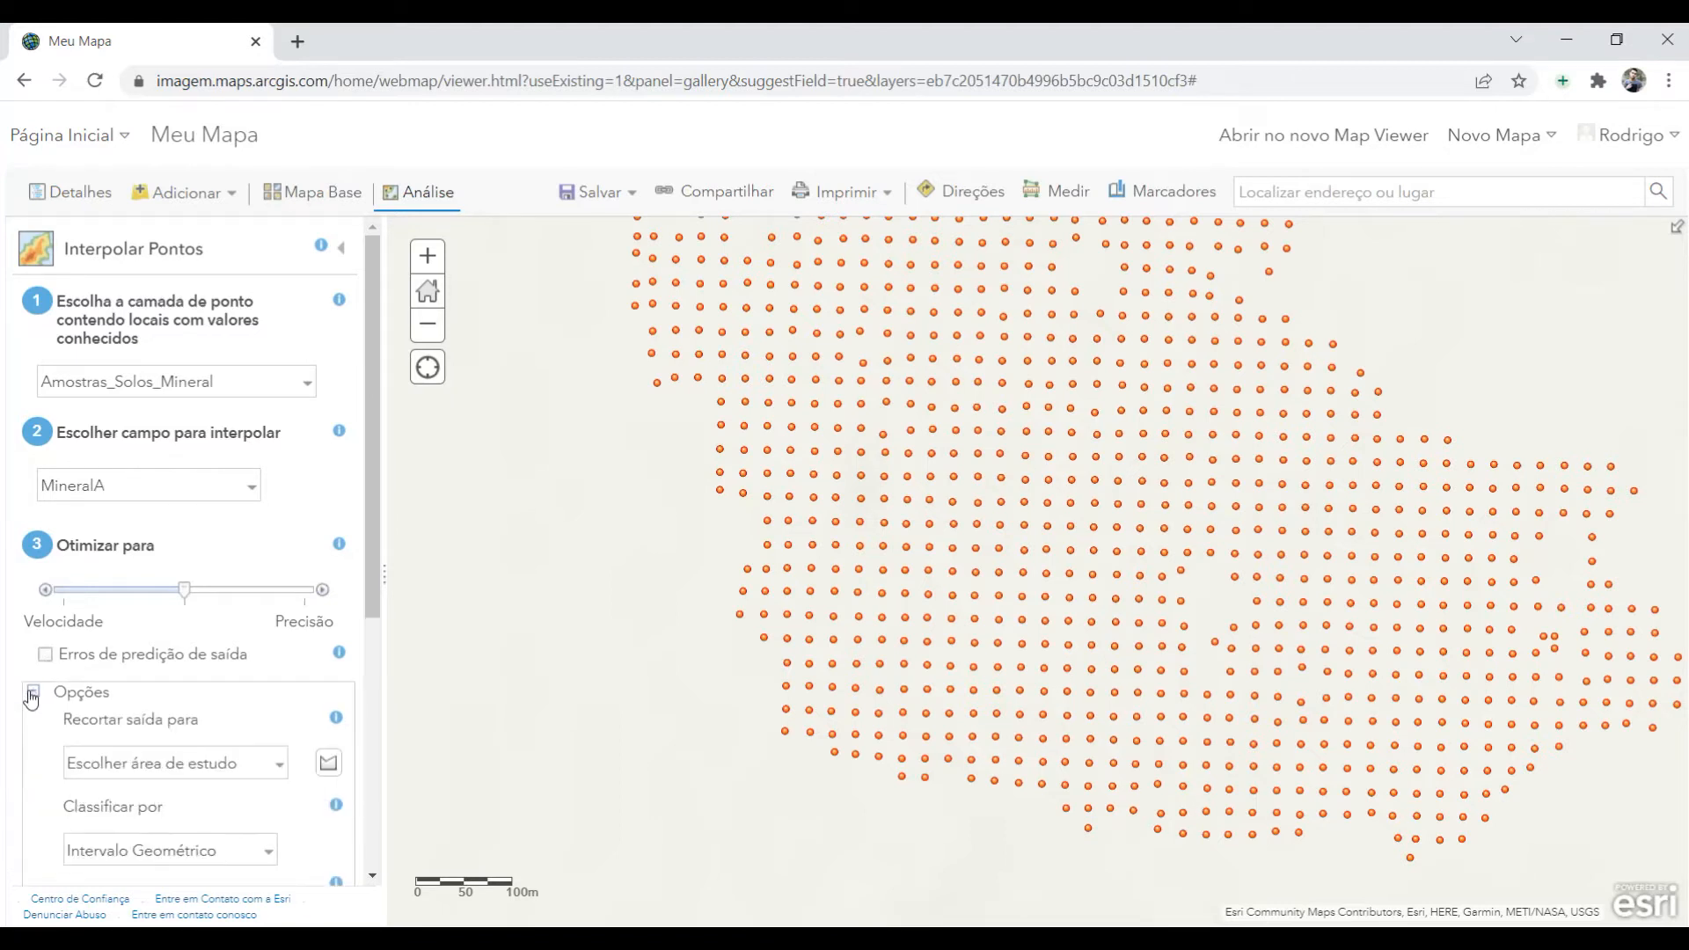
scroll(35, 651, "down", 3)
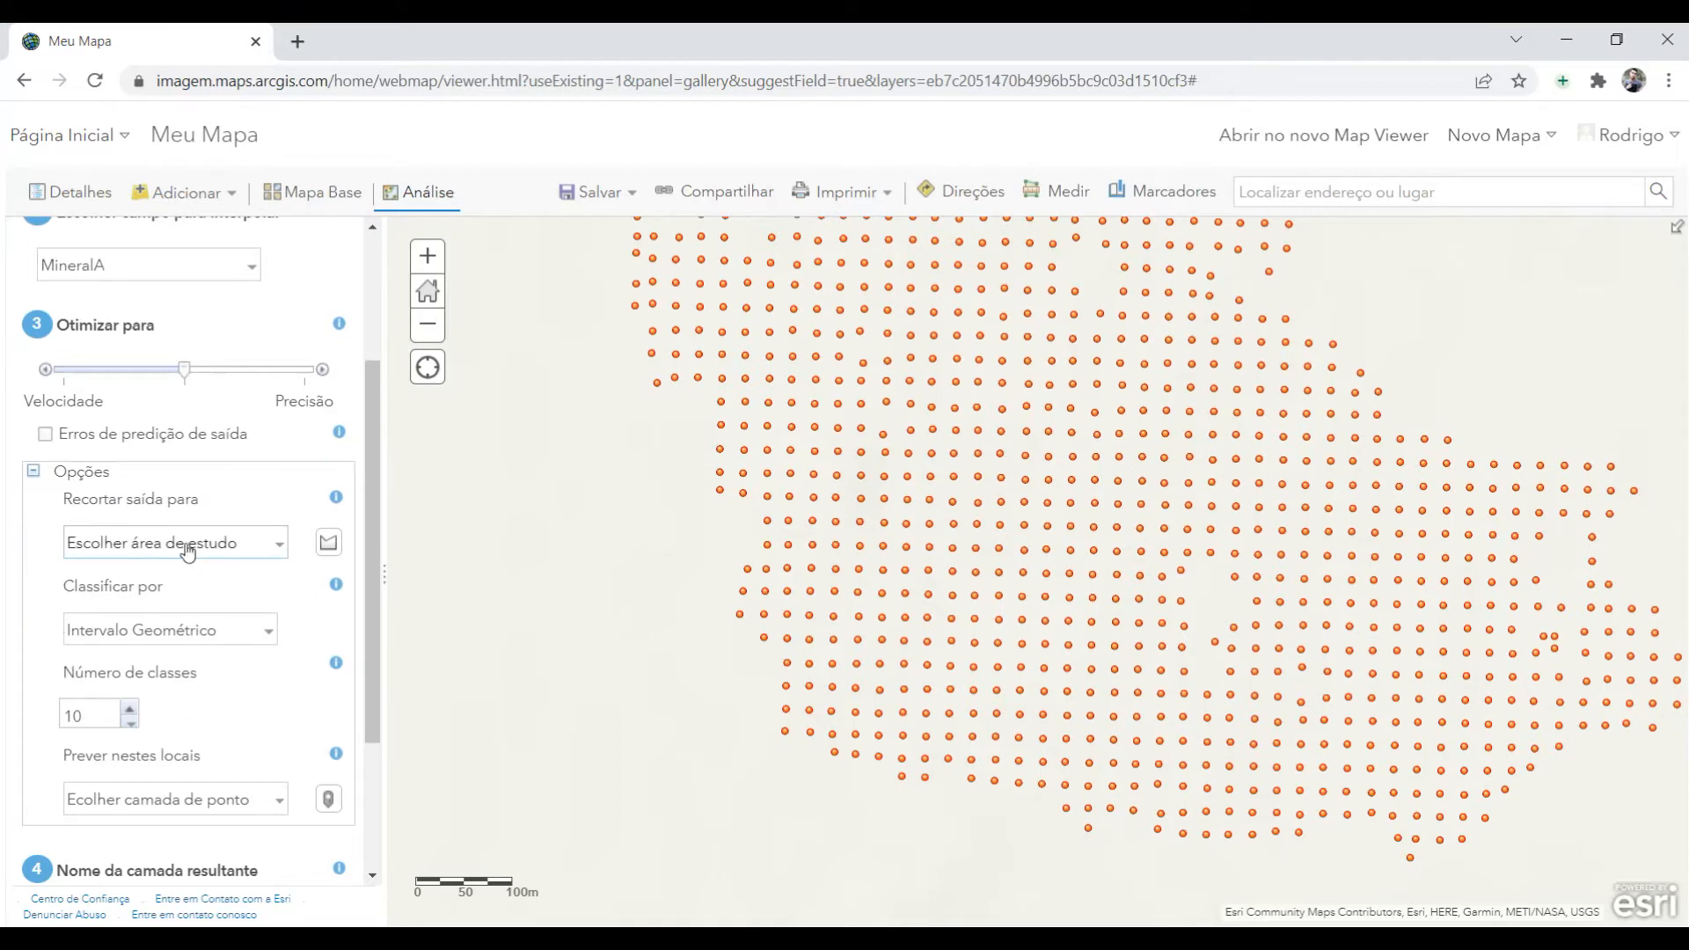
scroll(852, 482, "down", 1)
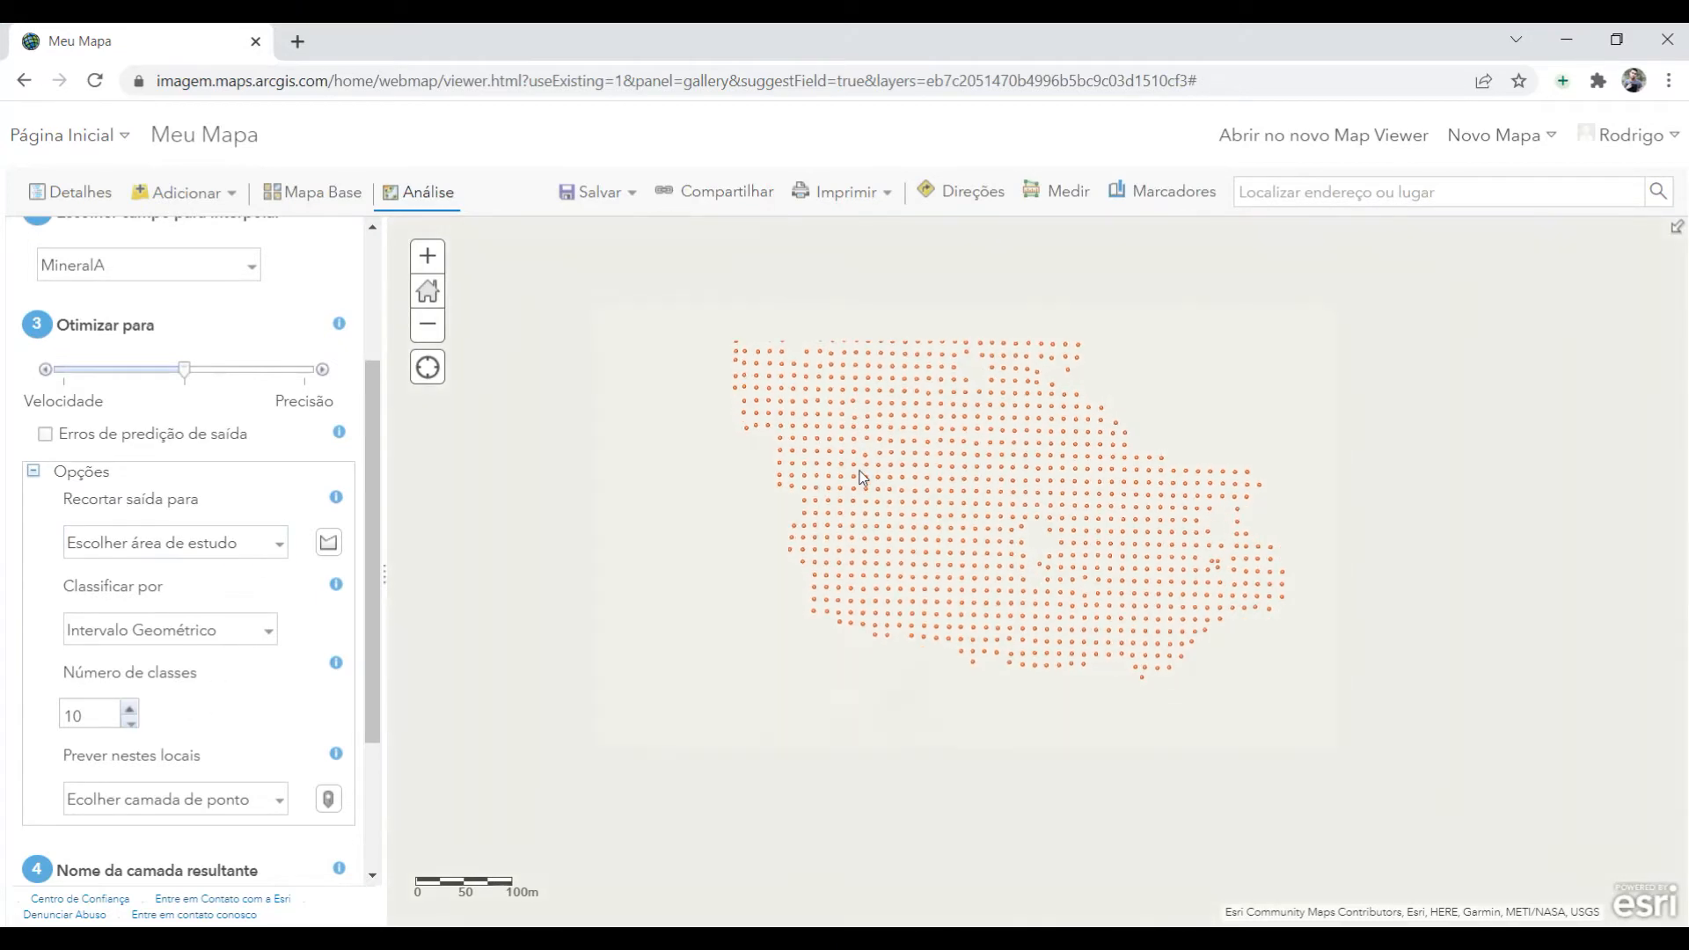
left_click_drag(906, 392, 874, 486)
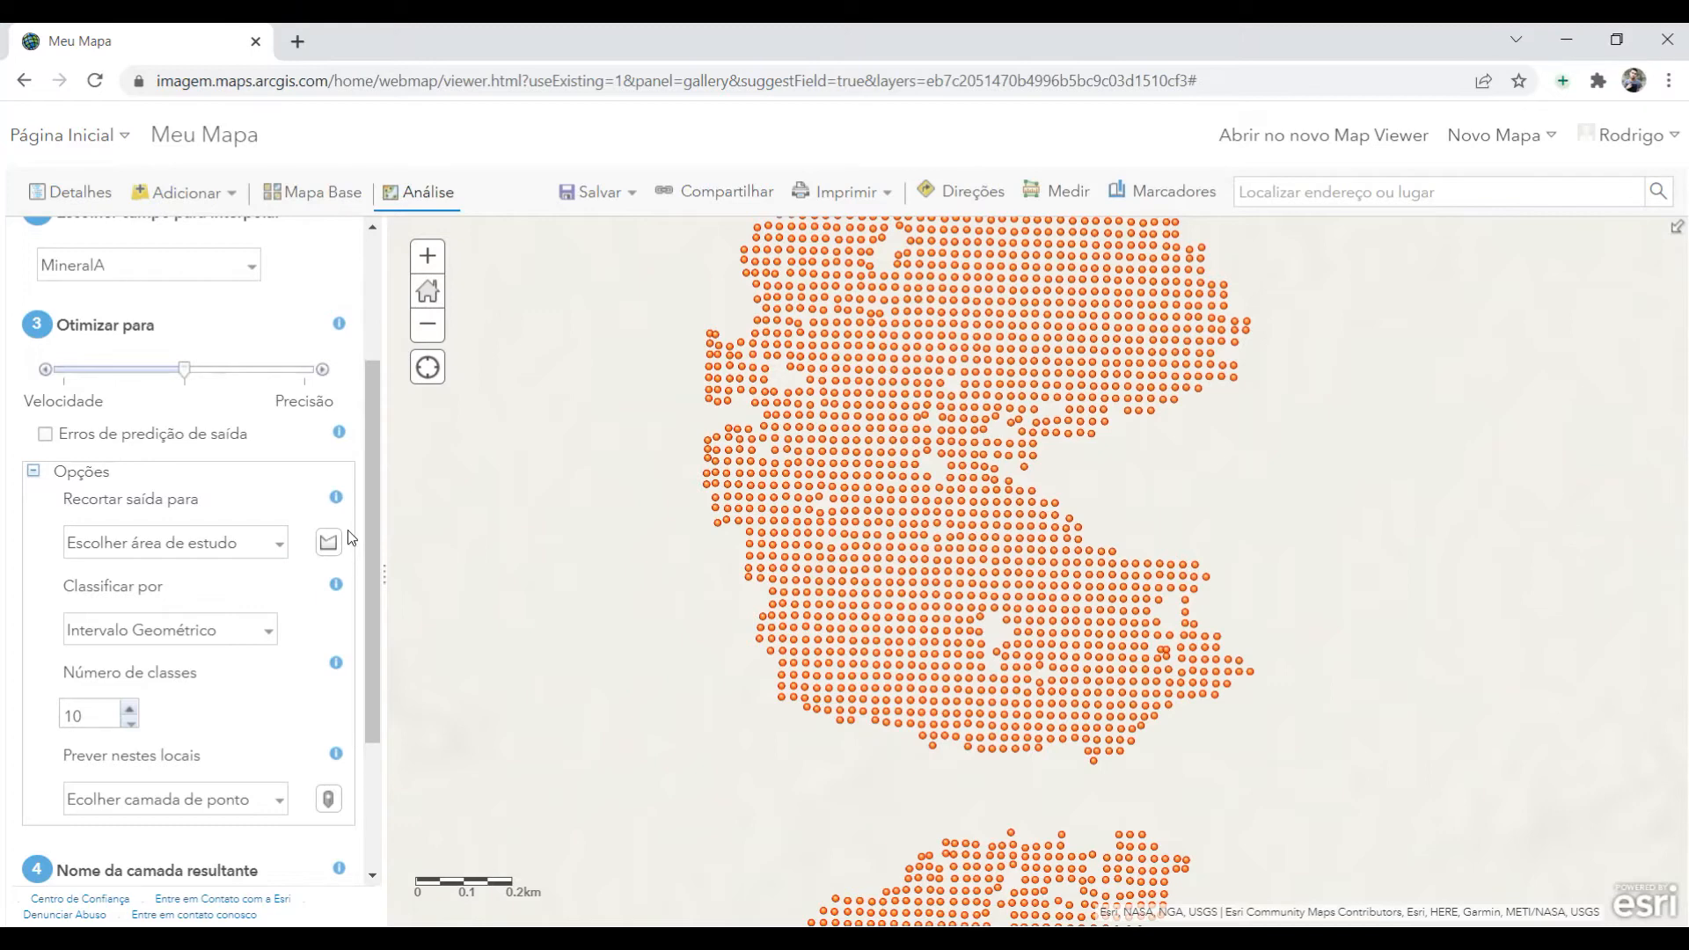
left_click(278, 545)
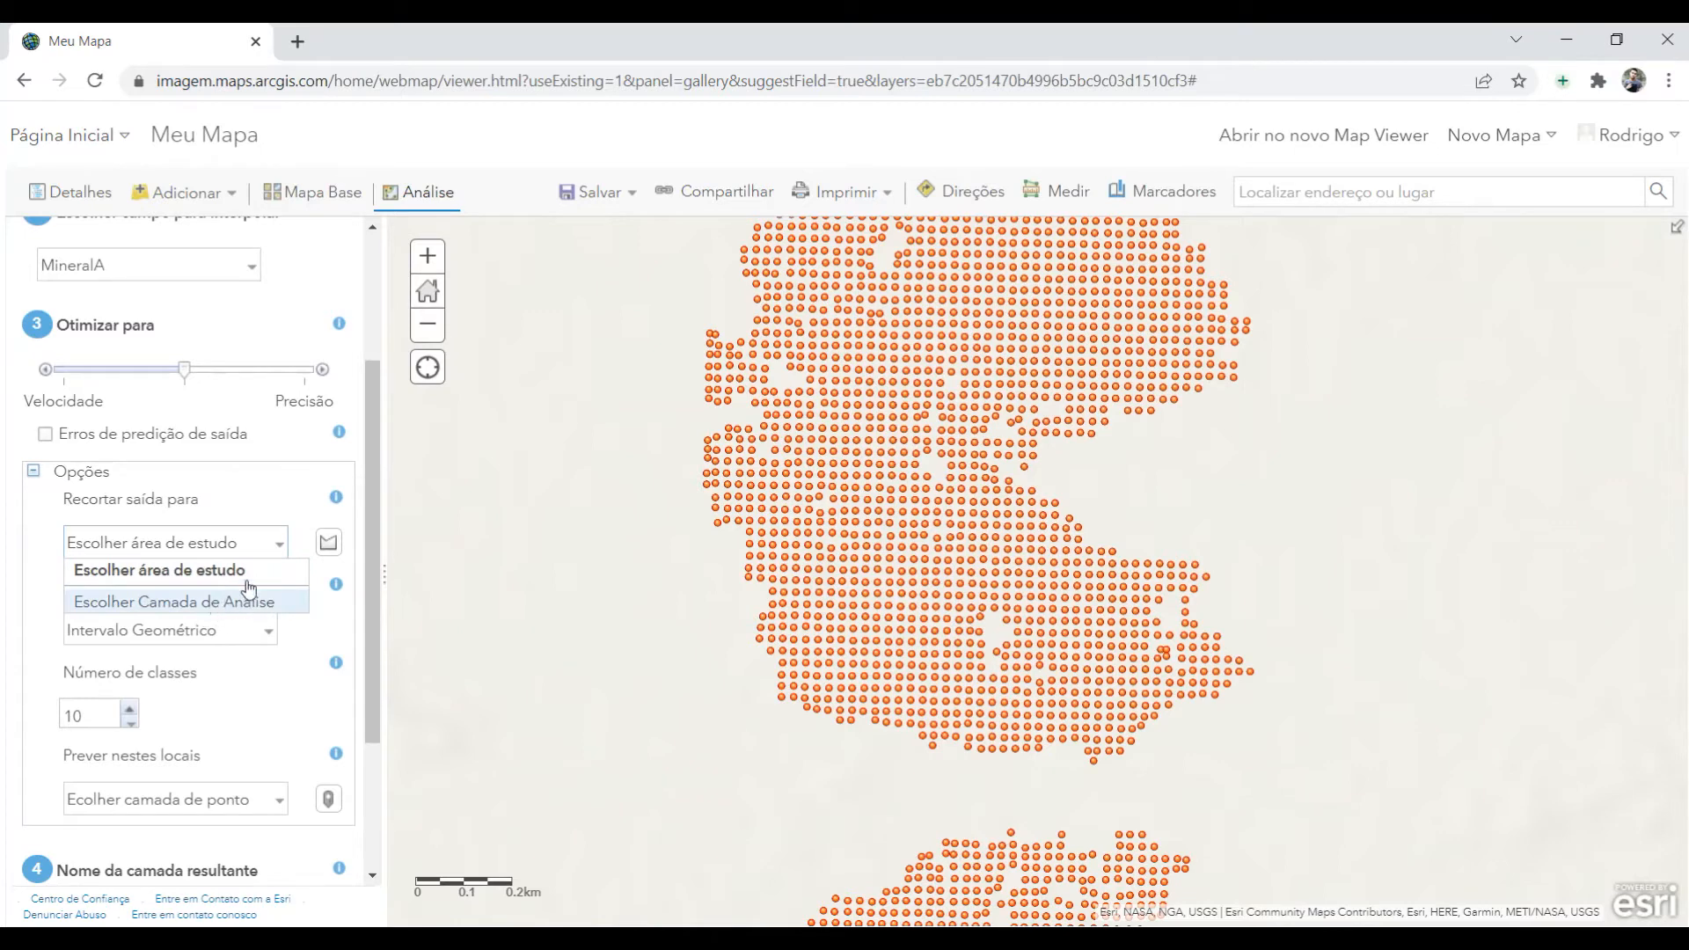
left_click(278, 545)
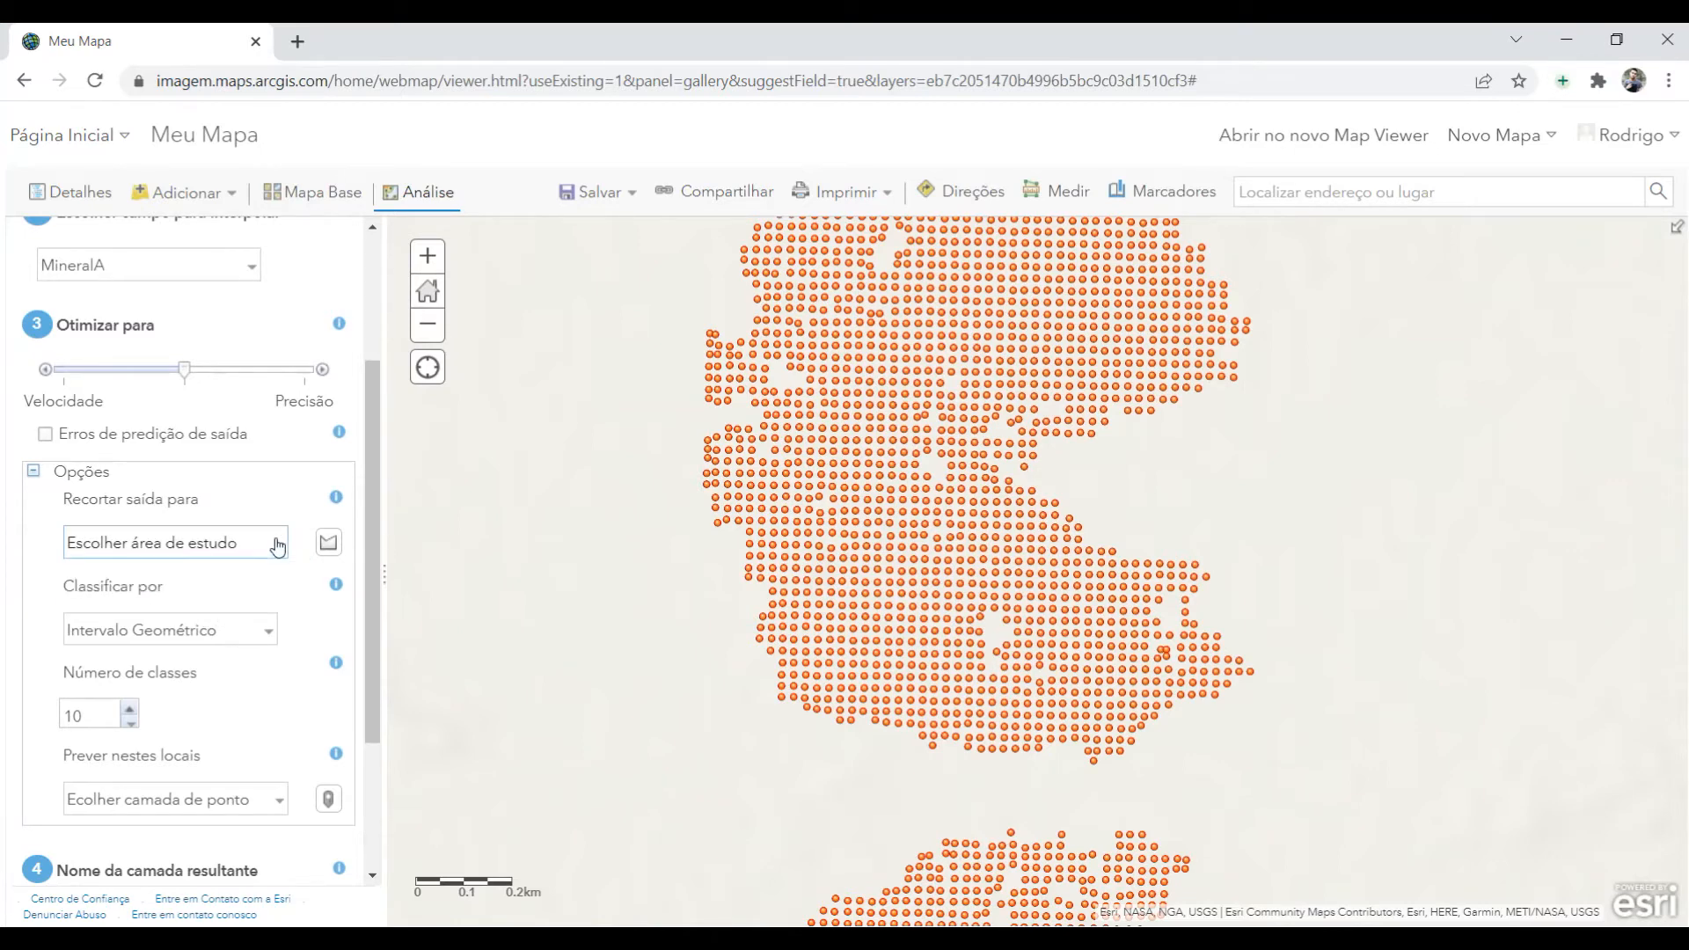
Draw a polygon around the central cluster of sample points as the boundary for clipping the interpolation output
left_click(330, 547)
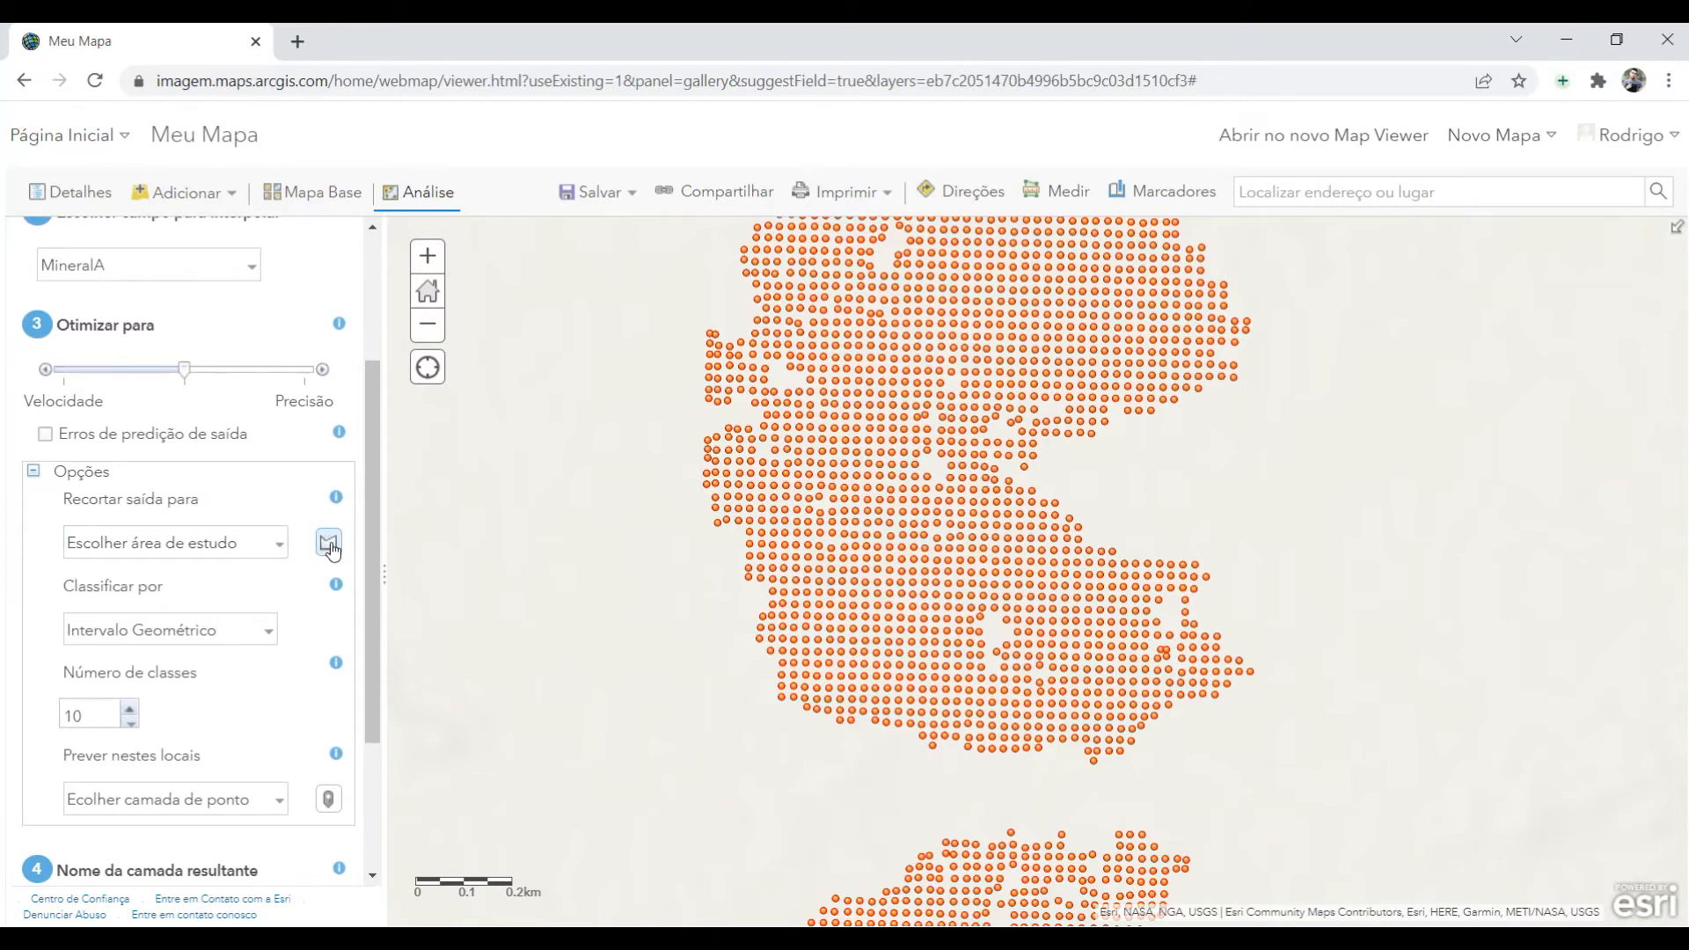
left_click(750, 416)
left_click(696, 430)
left_click(688, 485)
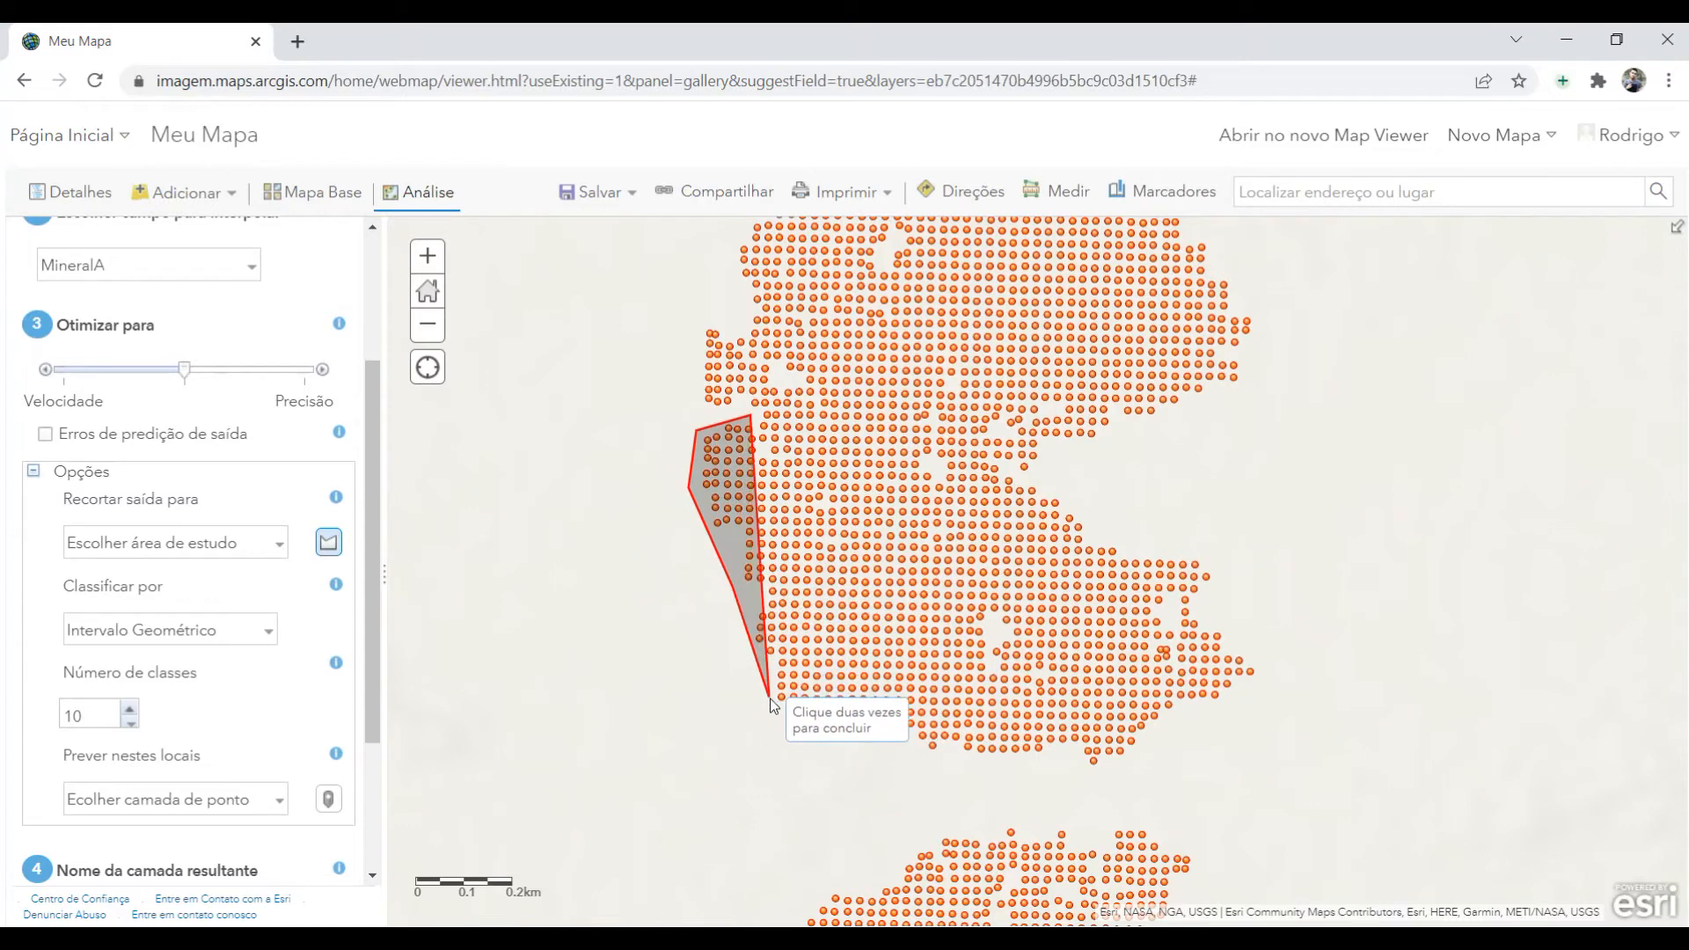
left_click(771, 700)
left_click(853, 739)
left_click(906, 746)
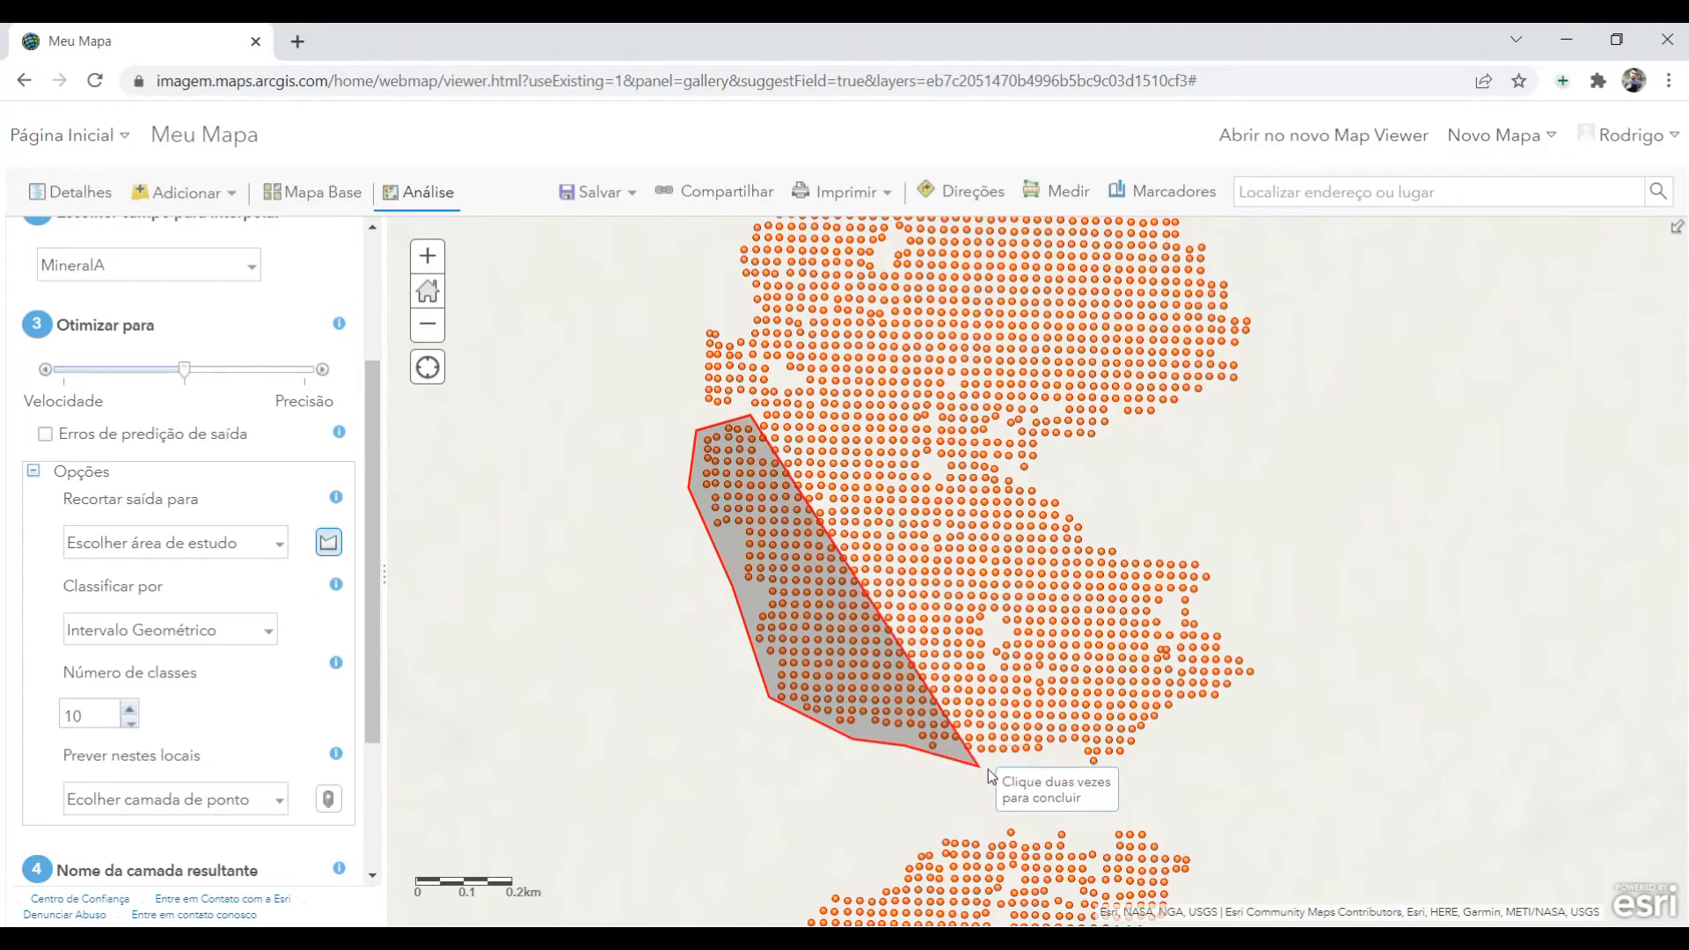
left_click(1062, 759)
left_click_drag(1162, 749, 1173, 744)
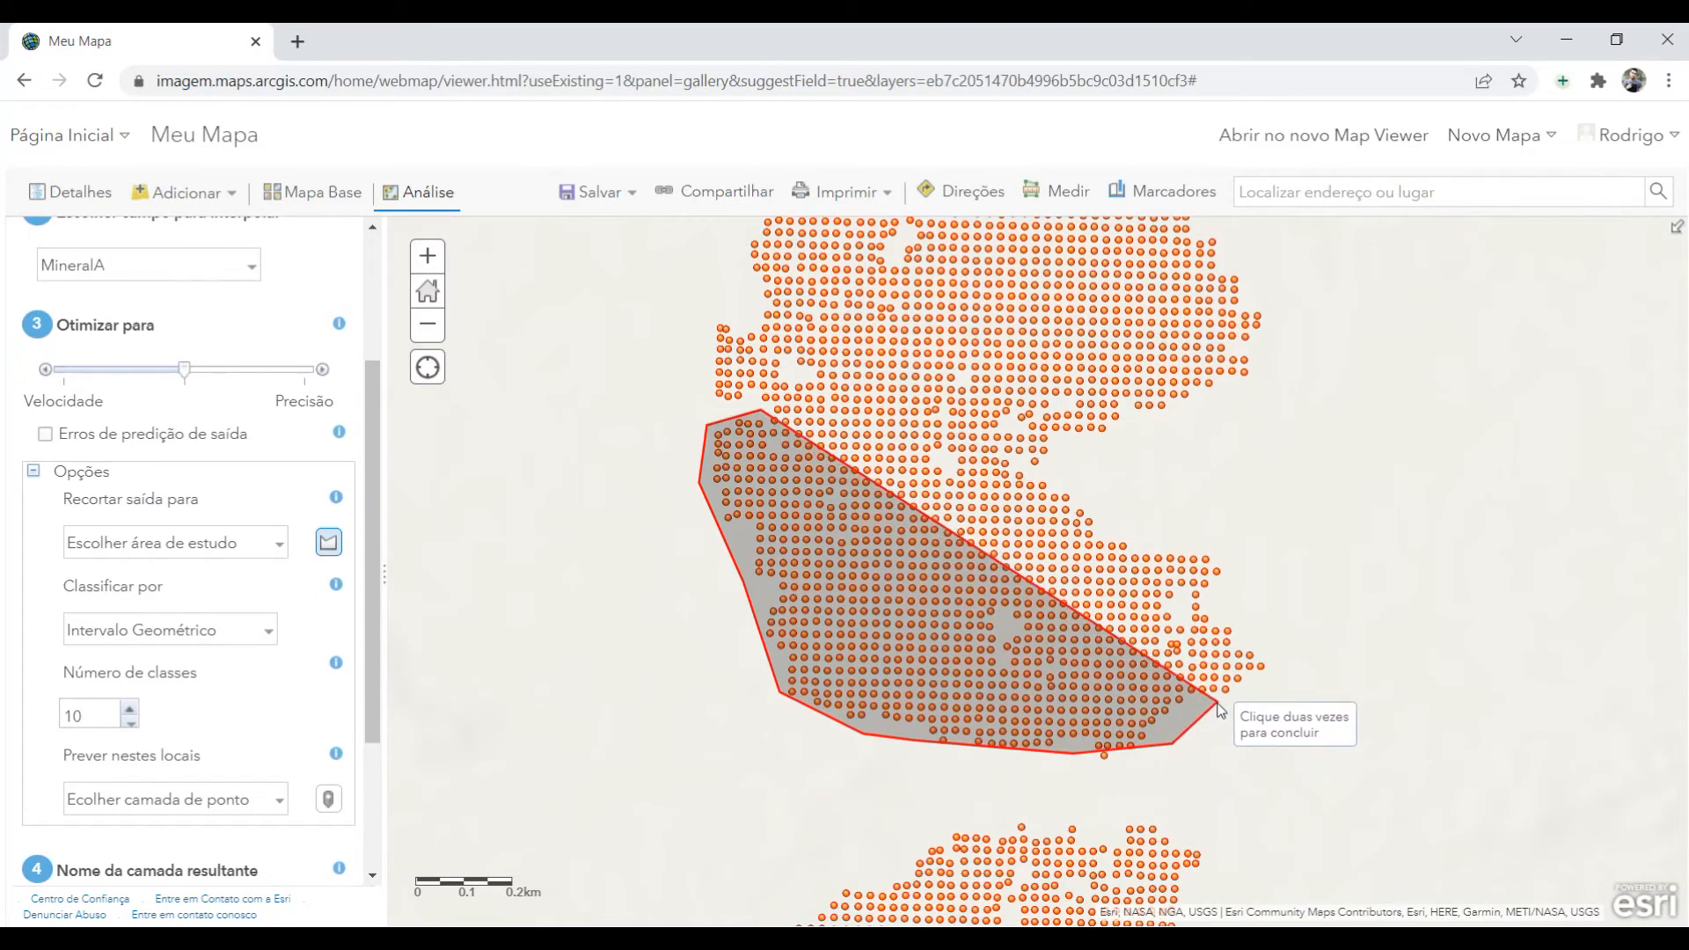
left_click(1264, 630)
left_click(1132, 499)
left_click(1078, 457)
left_click(1000, 424)
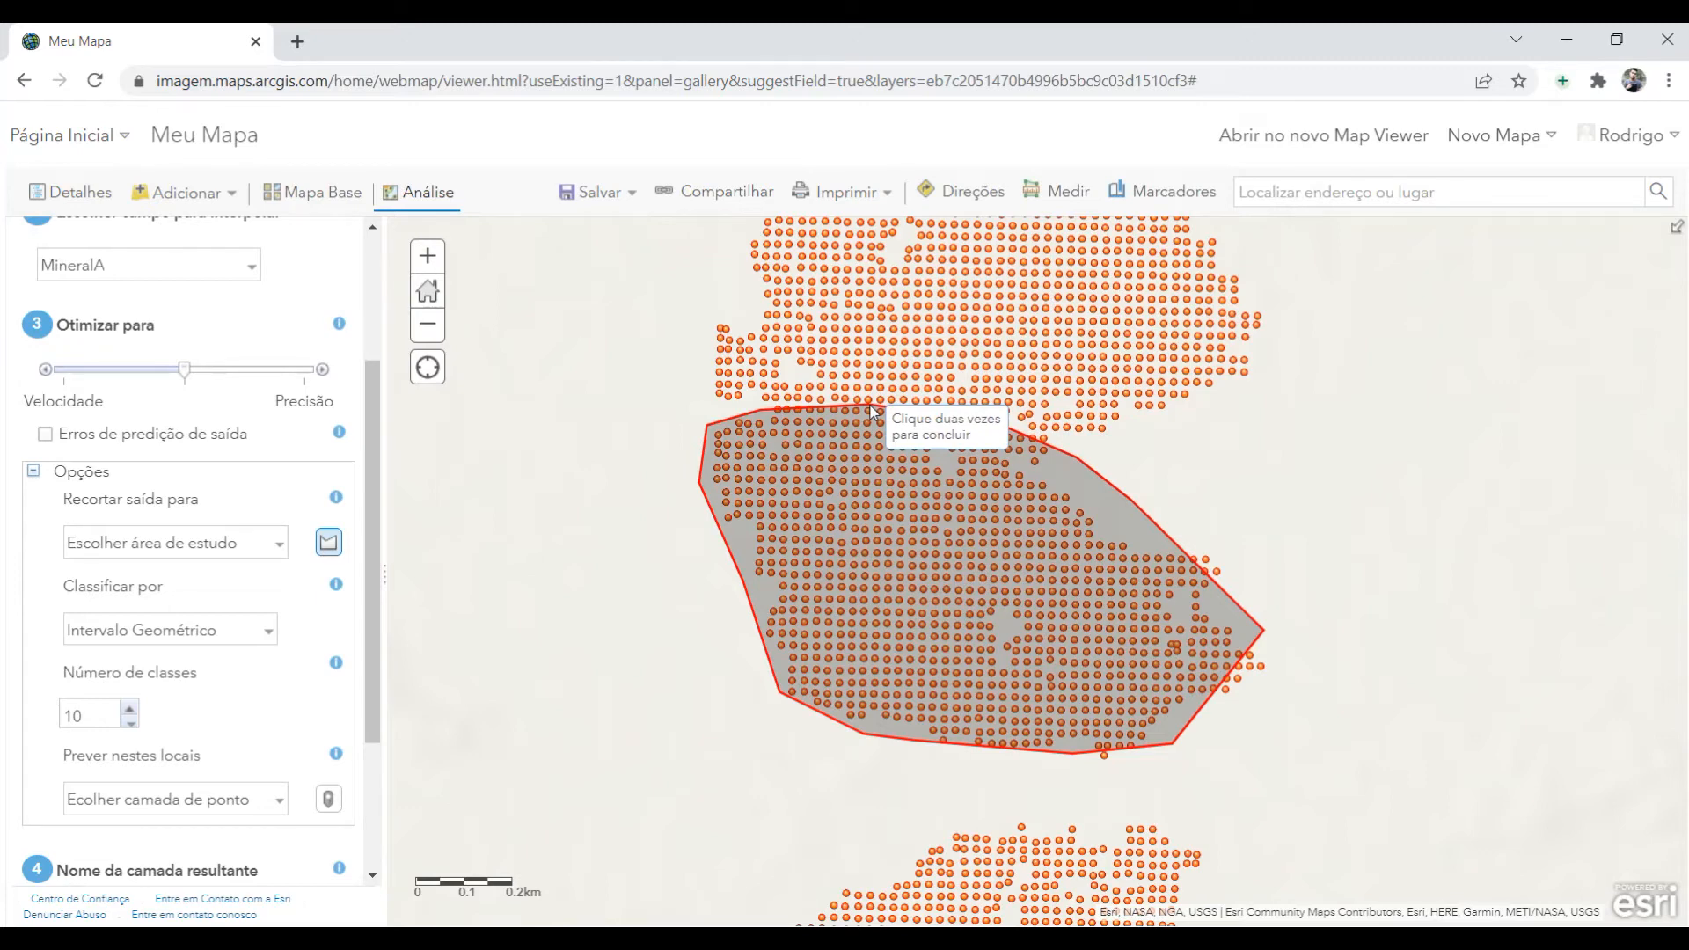
double_click(871, 409)
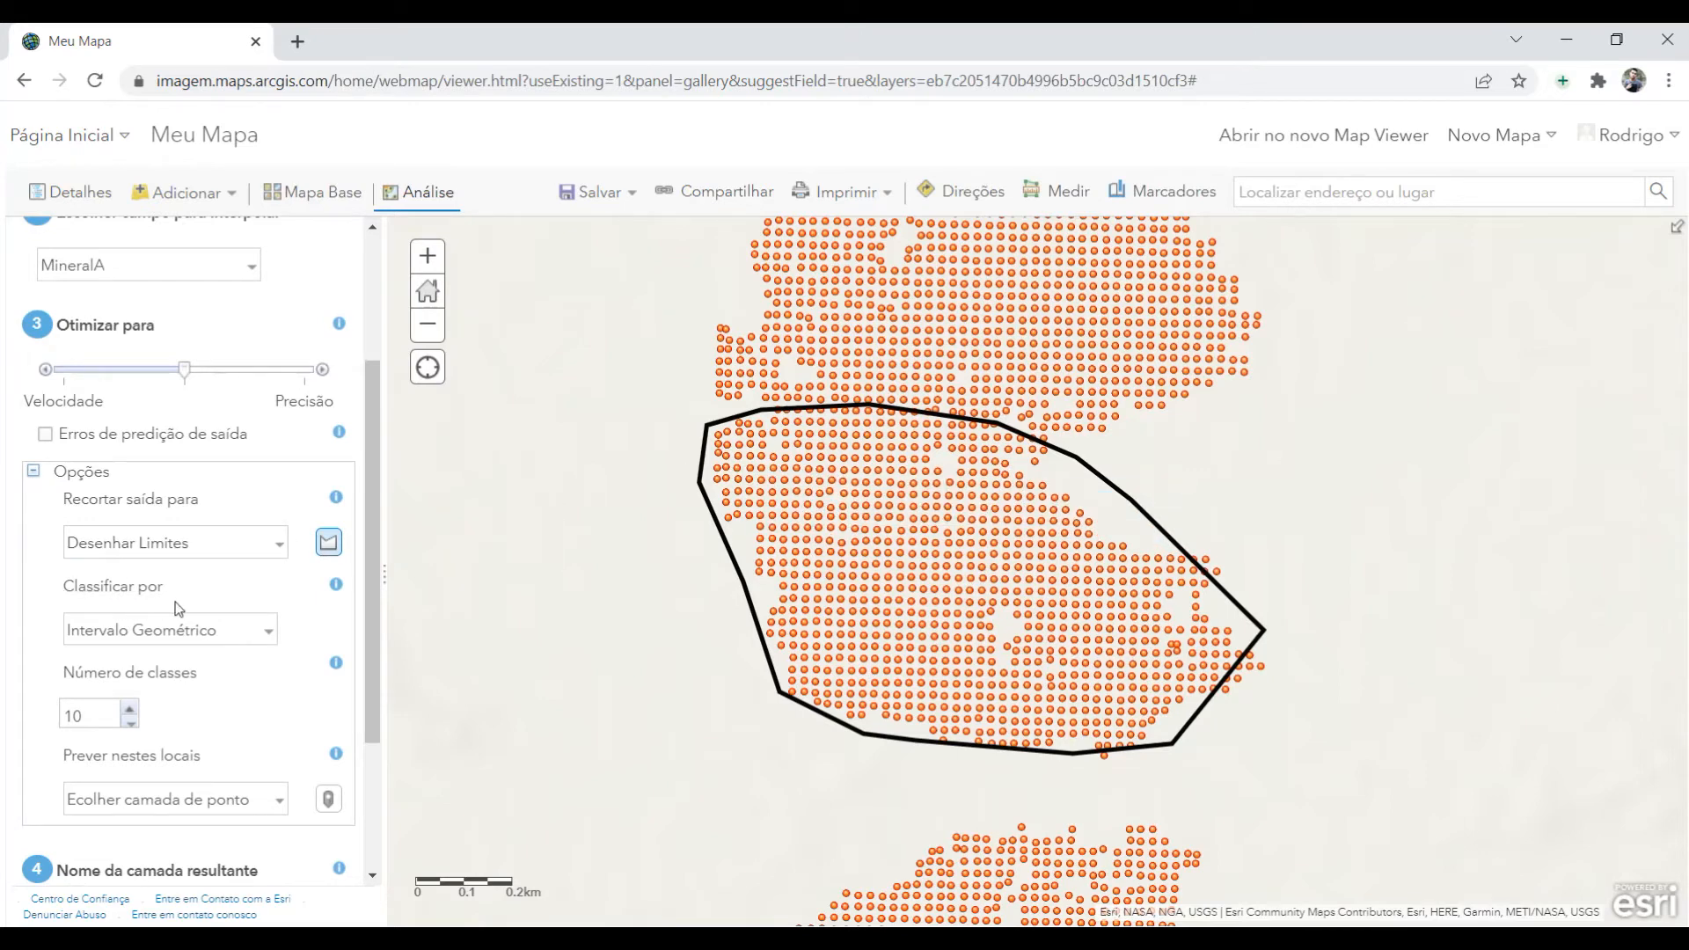
Review the classification methods, keep Intervalo Geométrico, and set the number of classes to 5
left_click(264, 631)
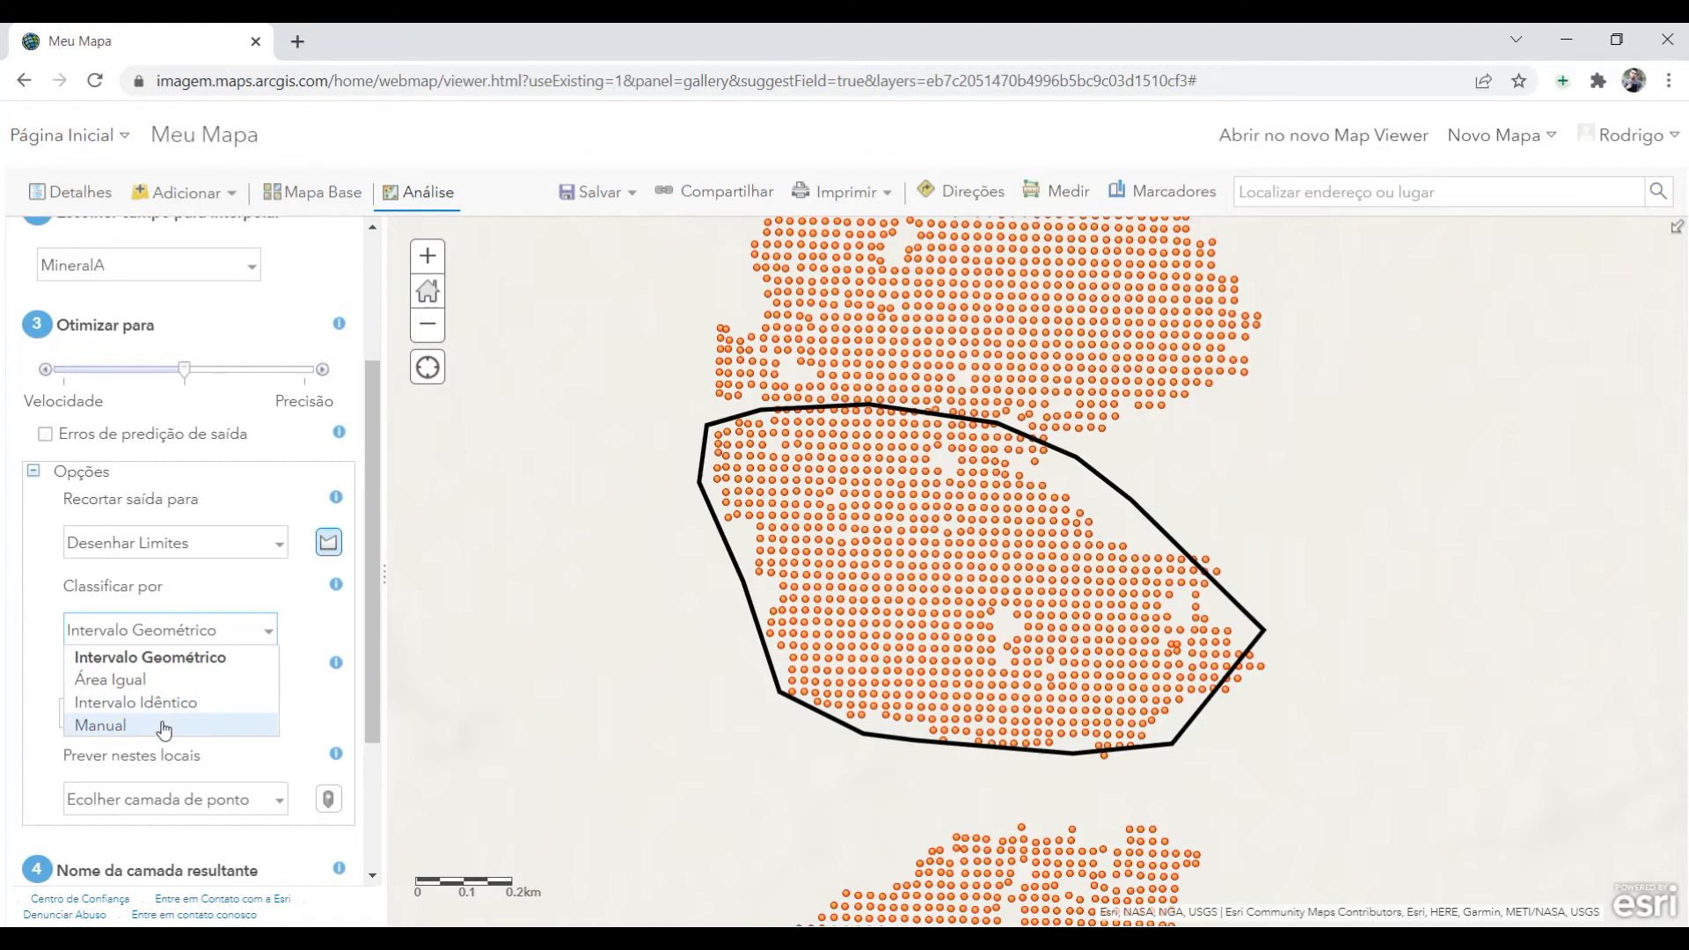
left_click(299, 635)
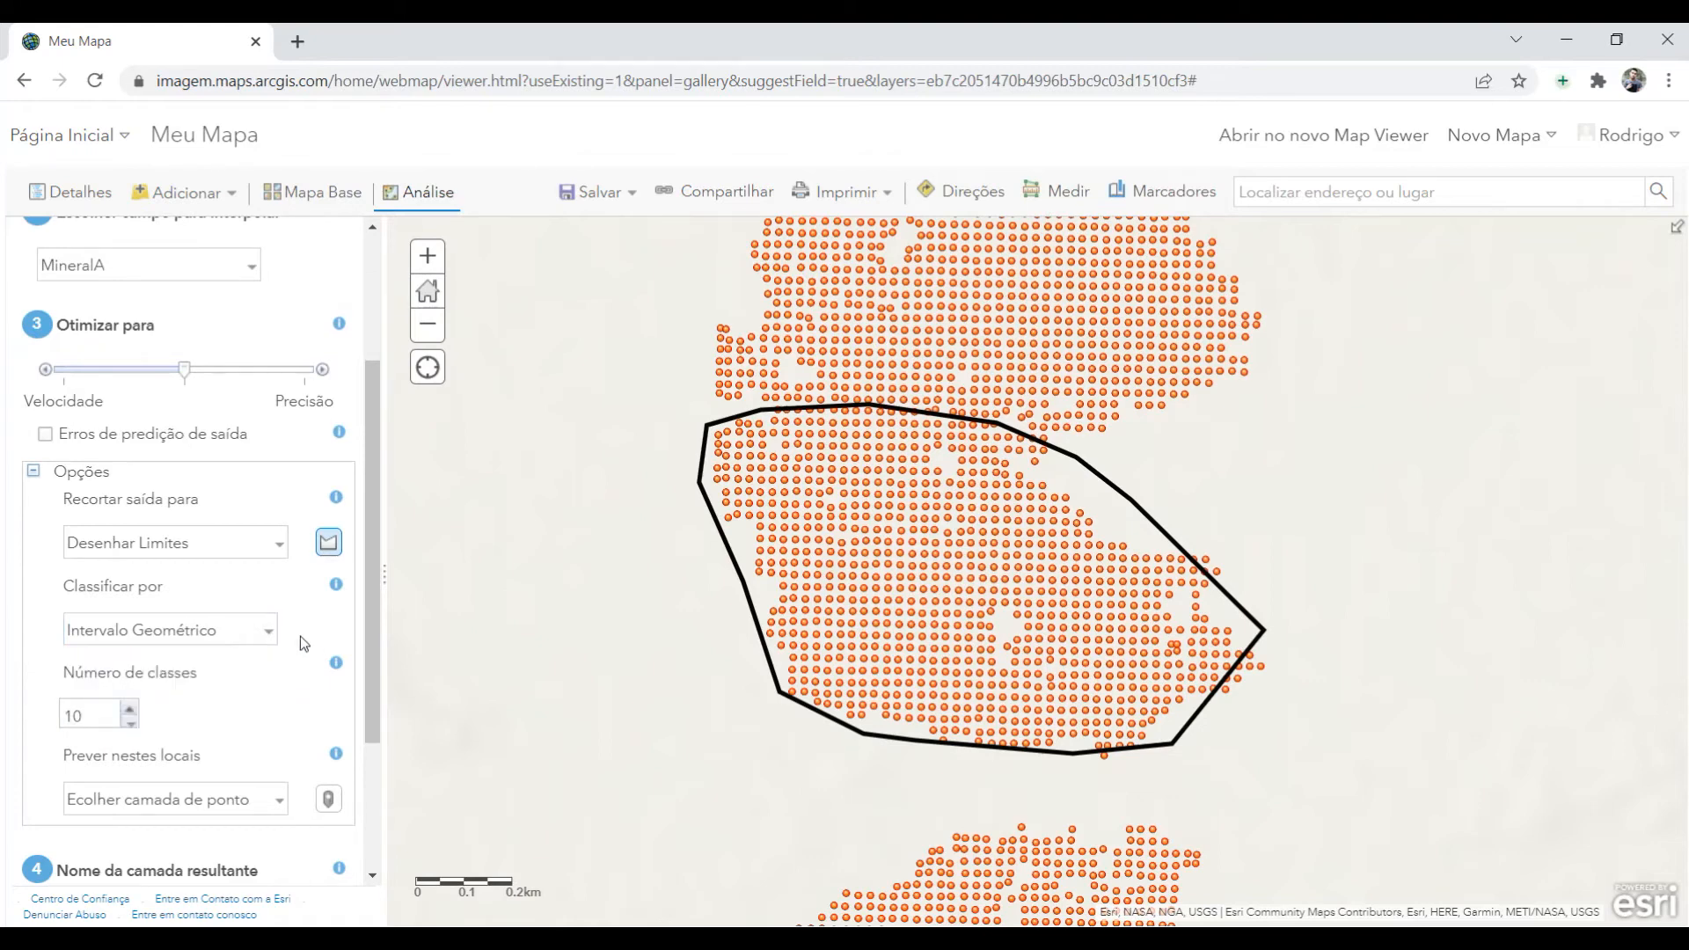
left_click(130, 724)
left_click(130, 724)
left_click(130, 724)
left_click(278, 803)
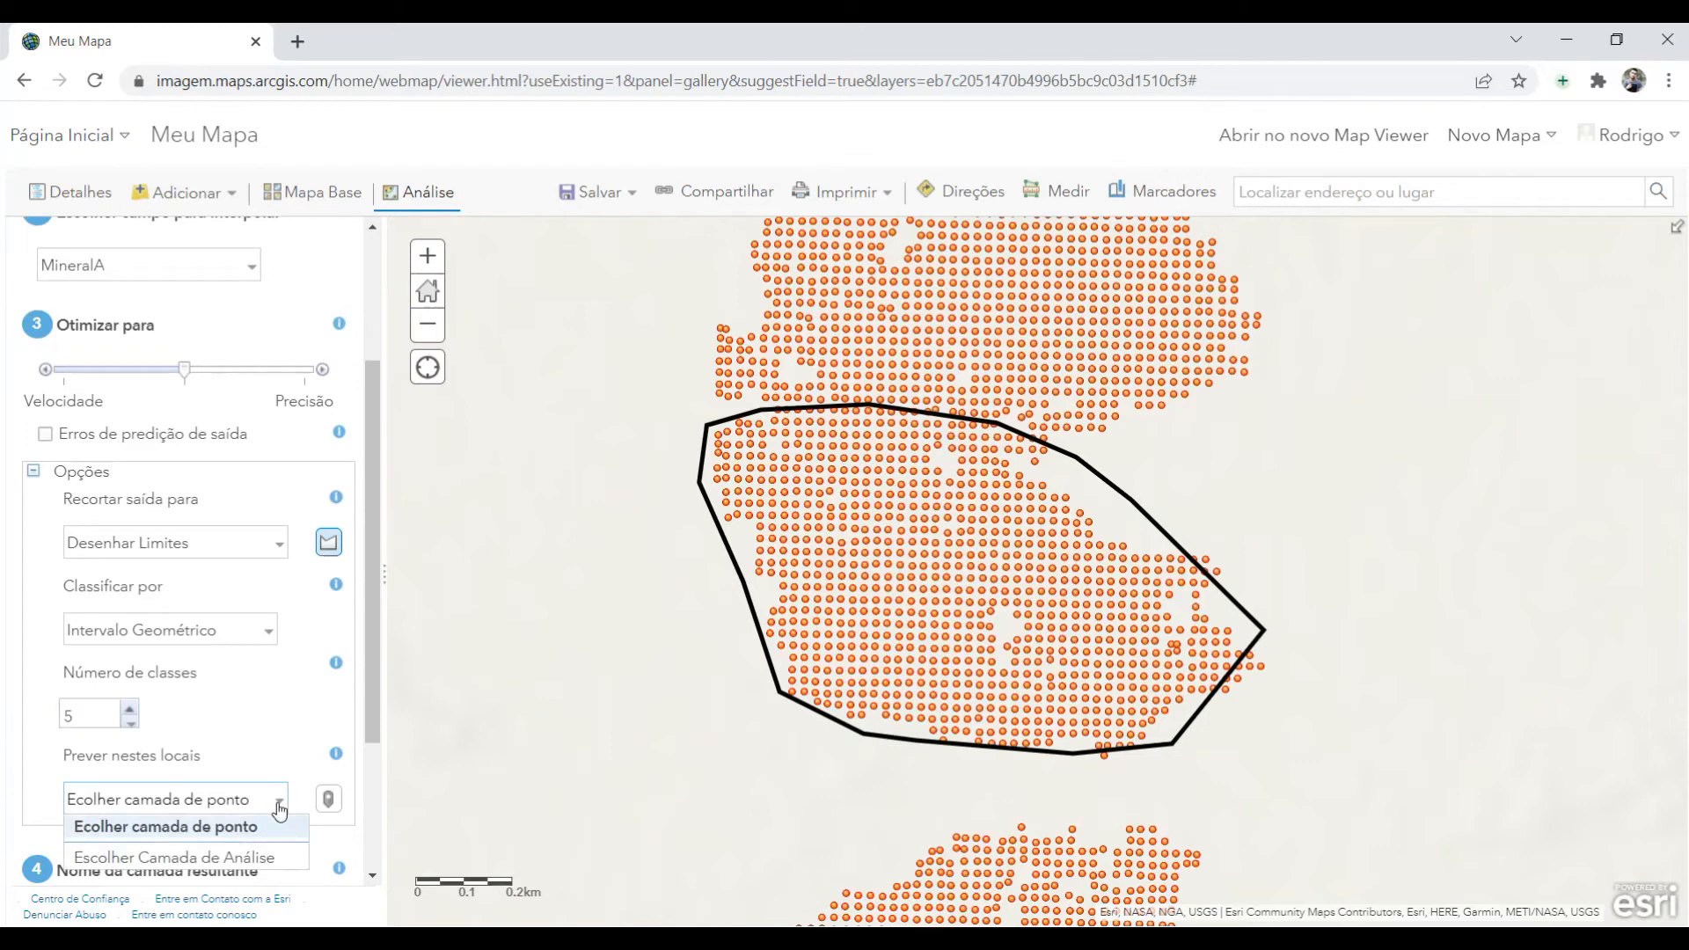
left_click(279, 804)
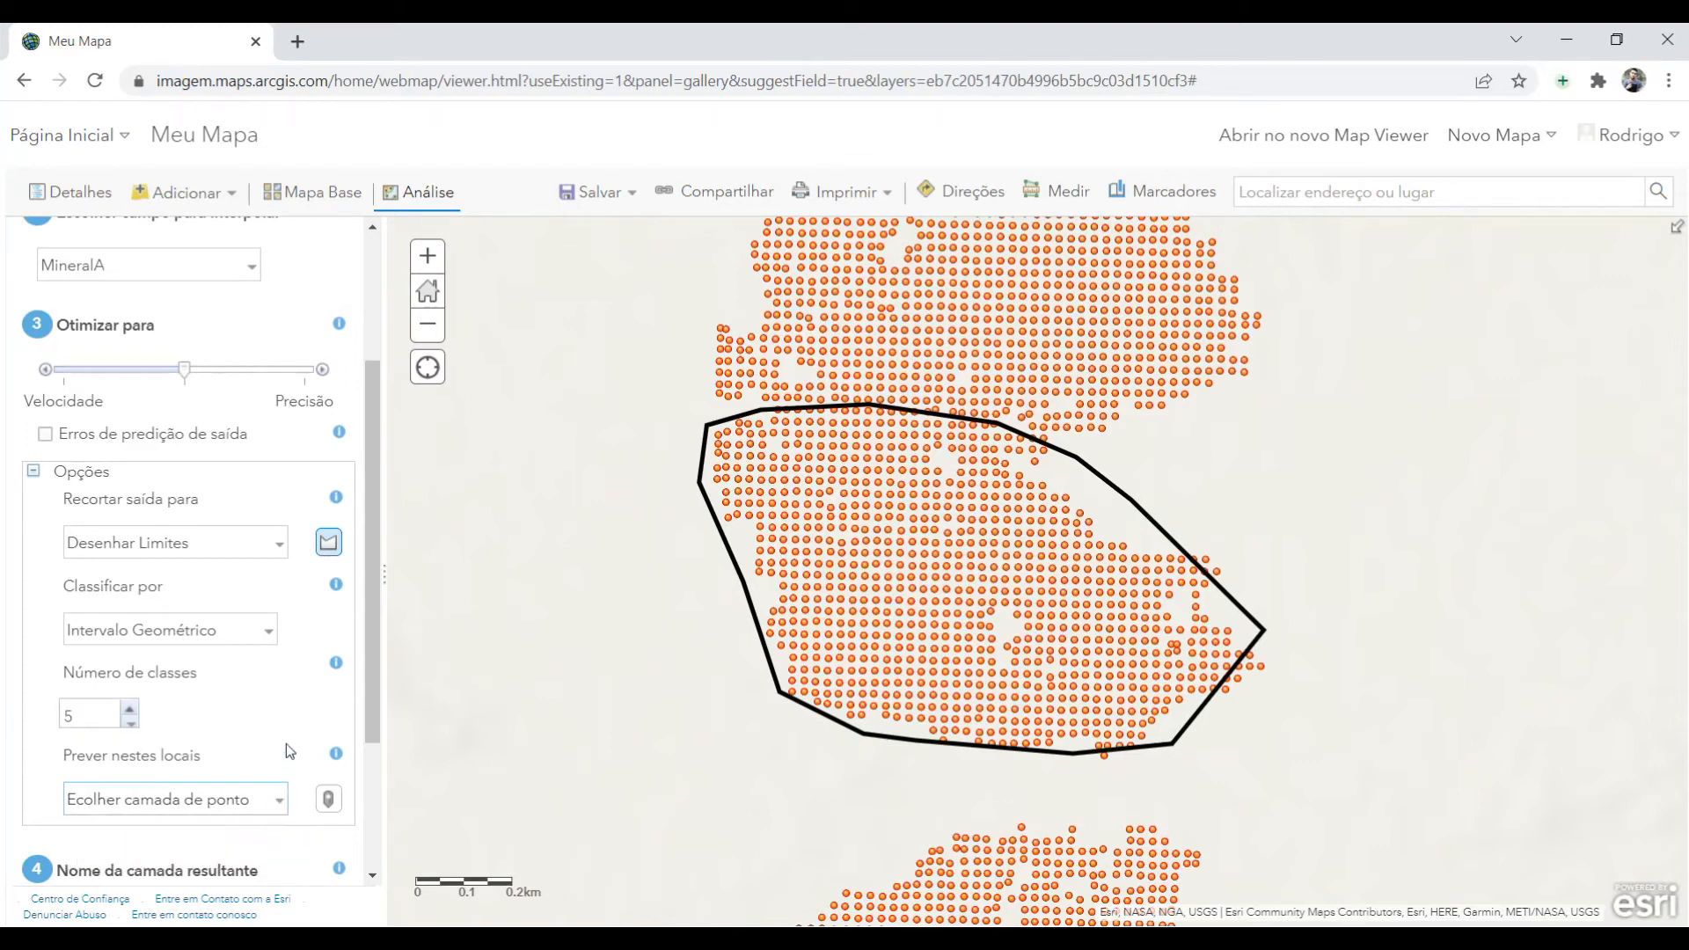
left_click(329, 800)
Check the credit usage report for the interpolation and run the analysis
scroll(299, 765, "down", 3)
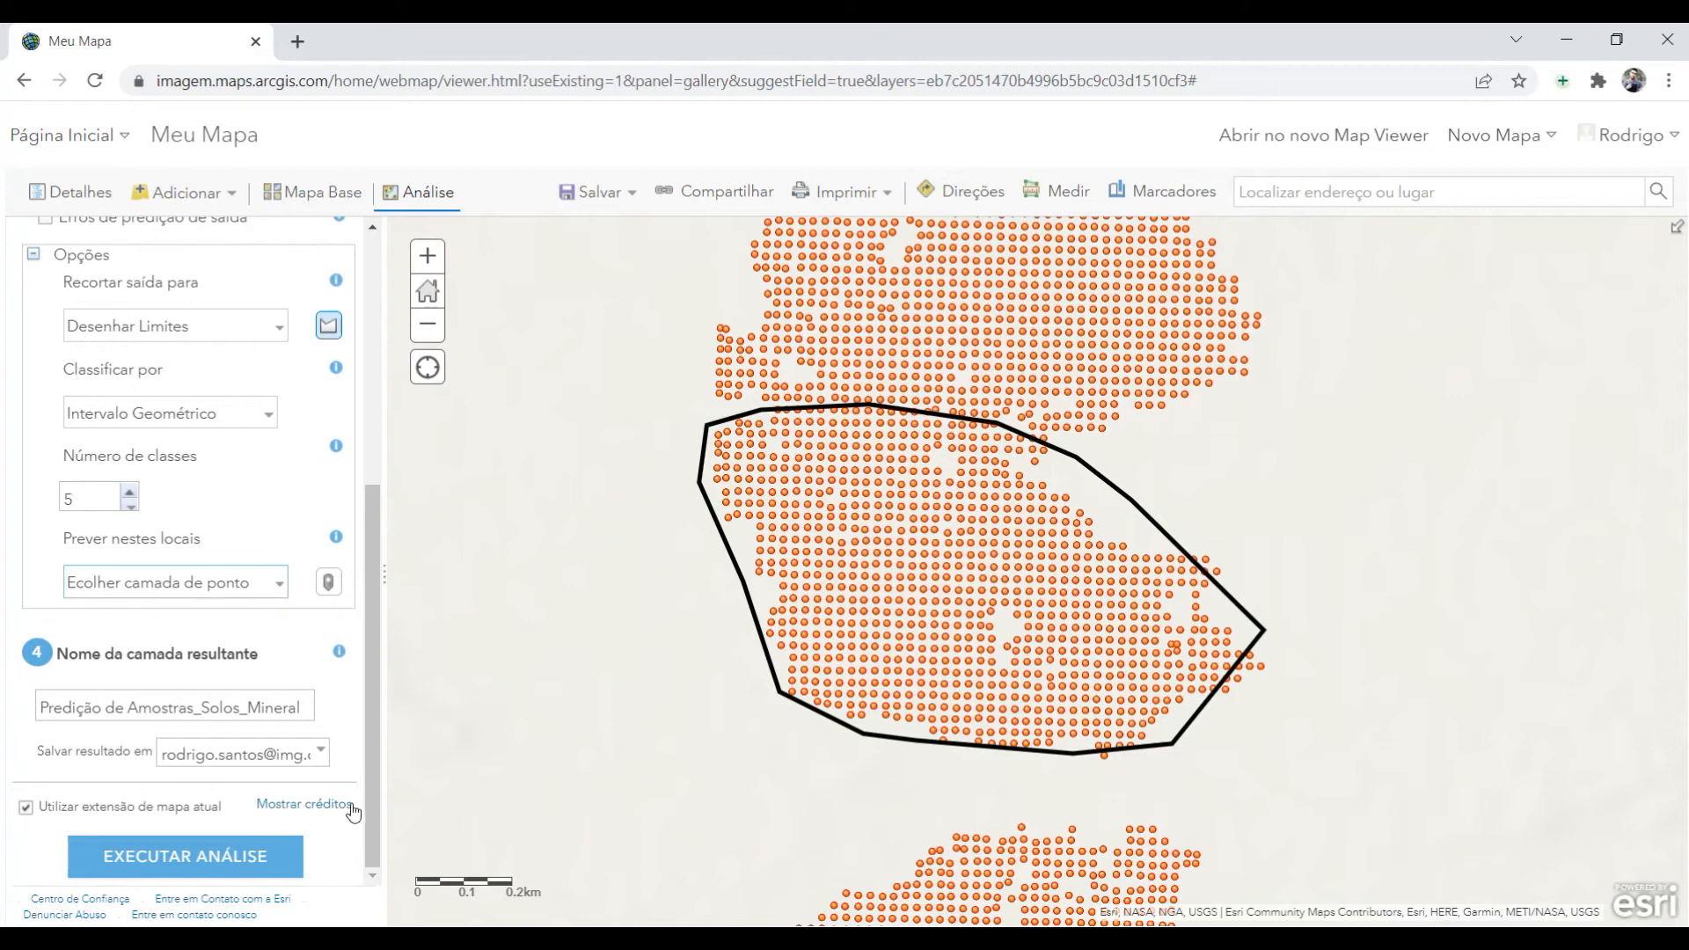
left_click(293, 808)
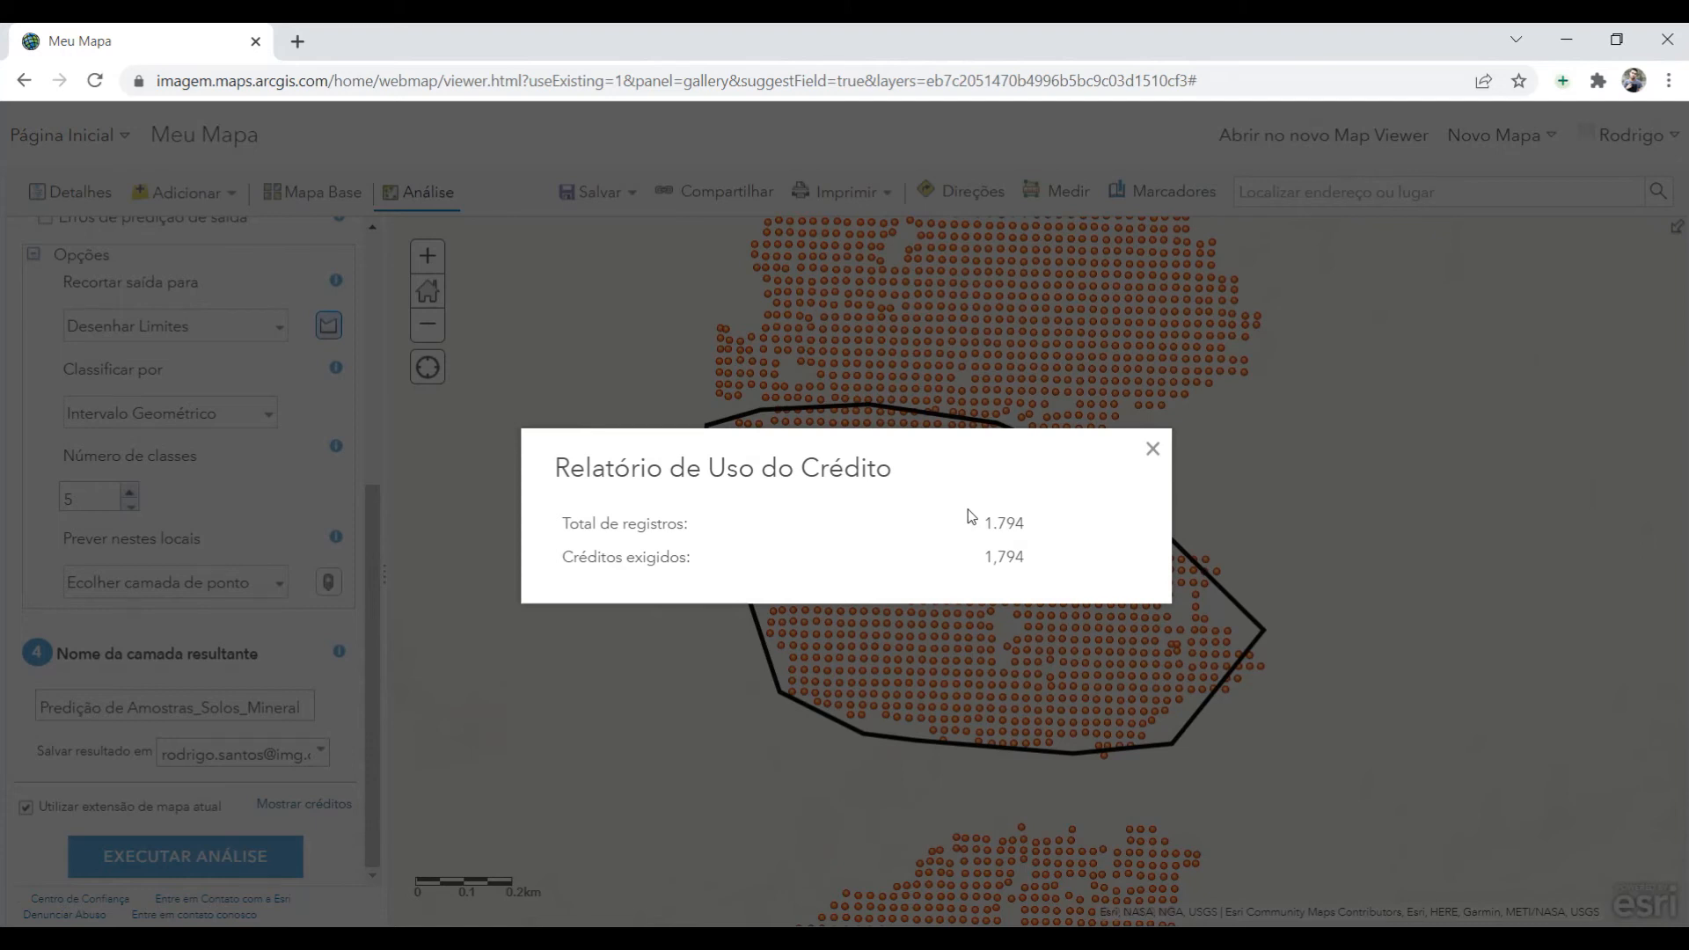
left_click(1152, 448)
left_click(202, 857)
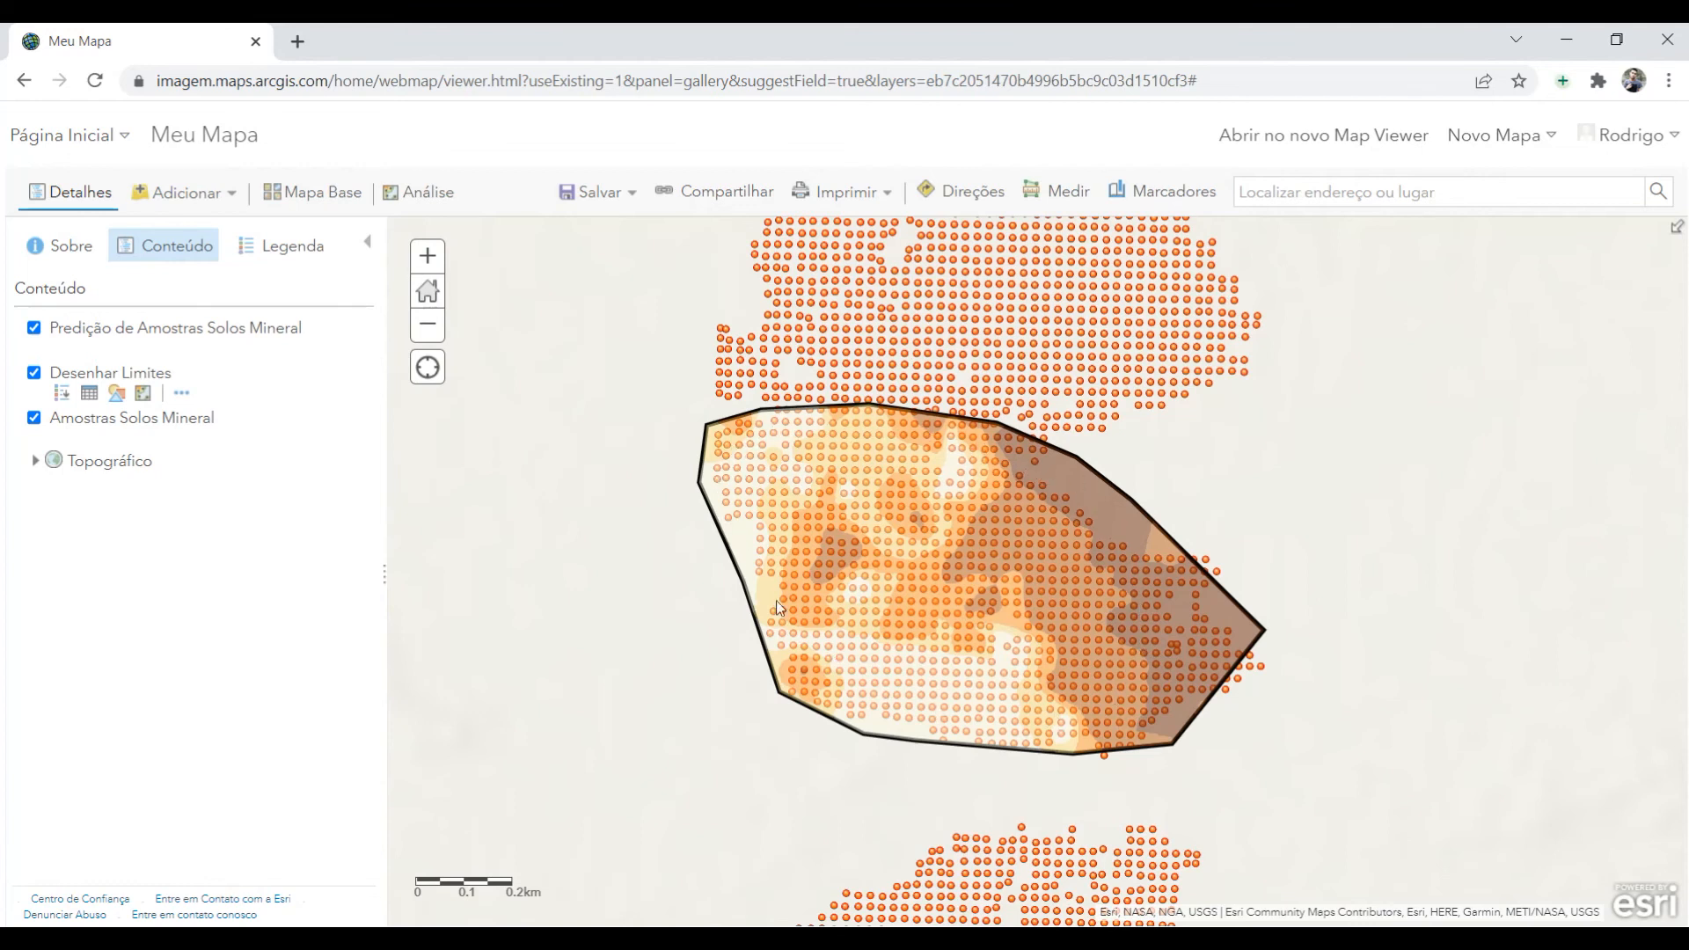
Hide the Desenhar Limites and Amostras Solos Mineral layers to inspect the interpolated prediction surface alone
left_click(35, 375)
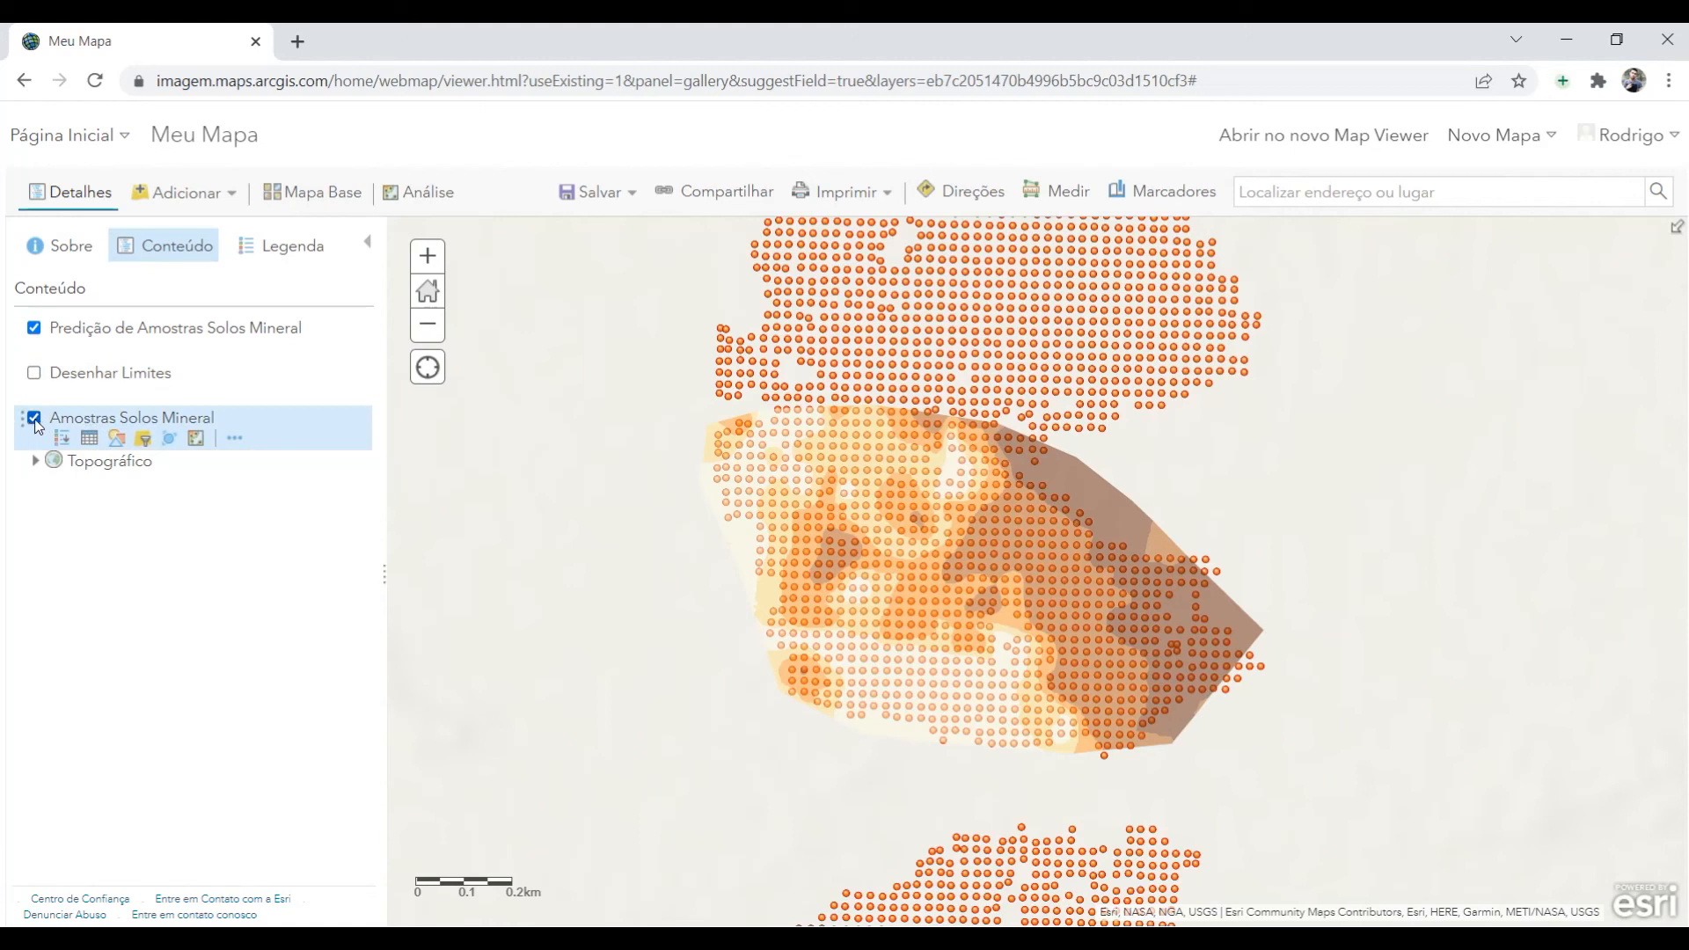
left_click(35, 418)
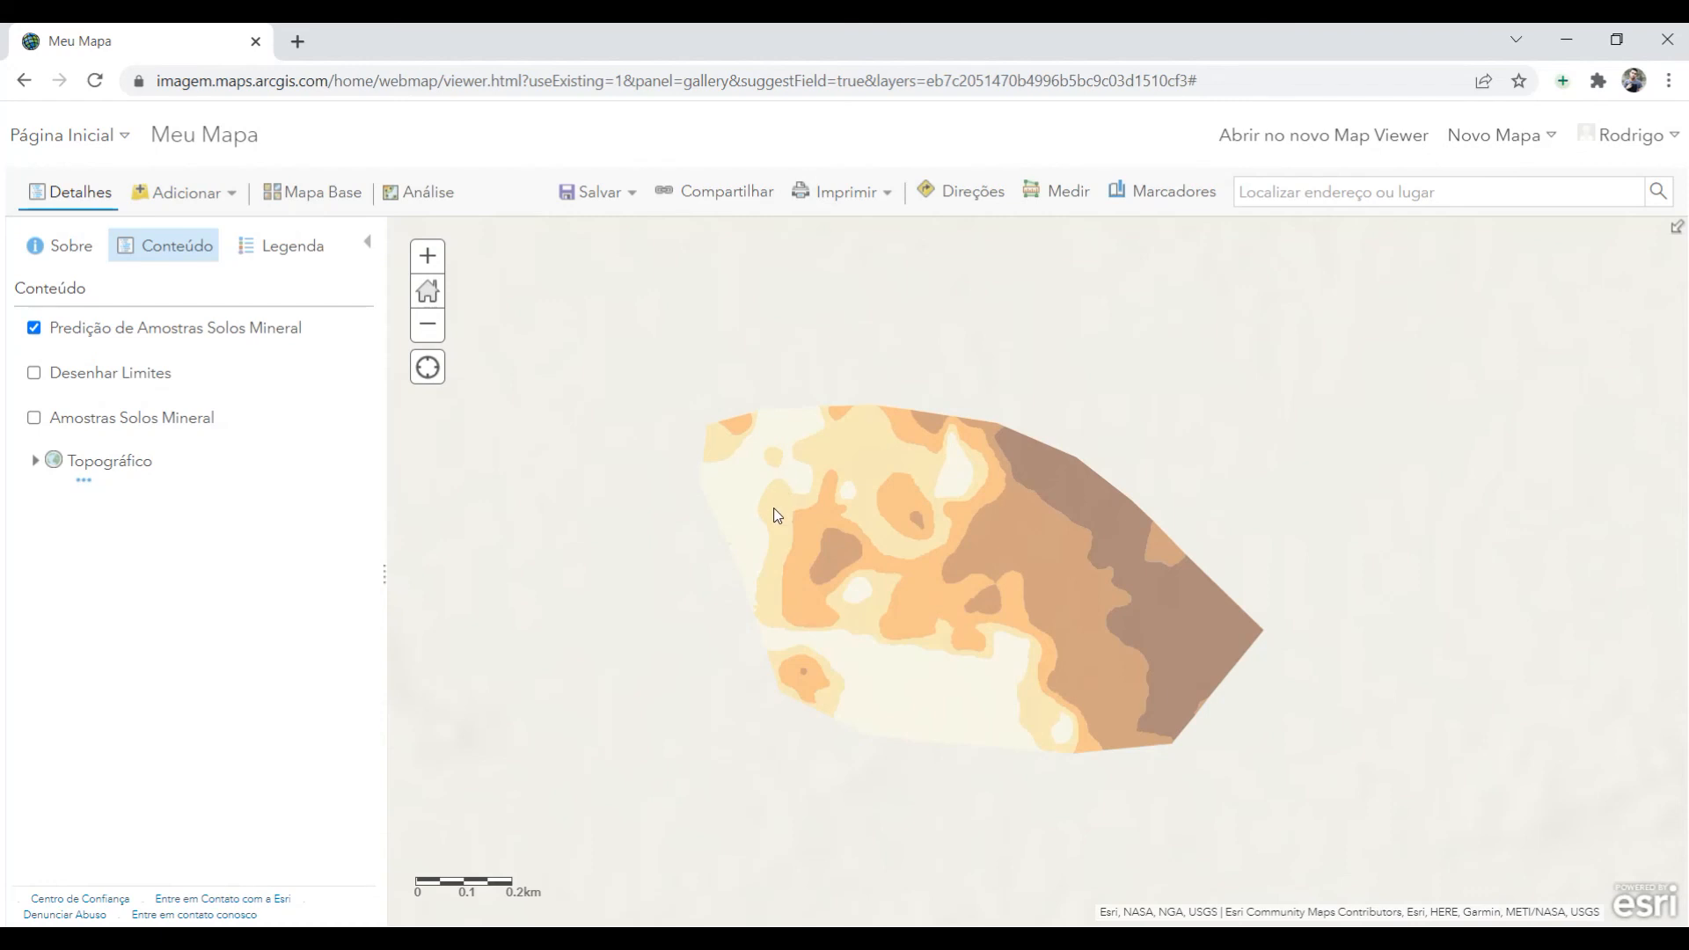
scroll(990, 598, "up", 1)
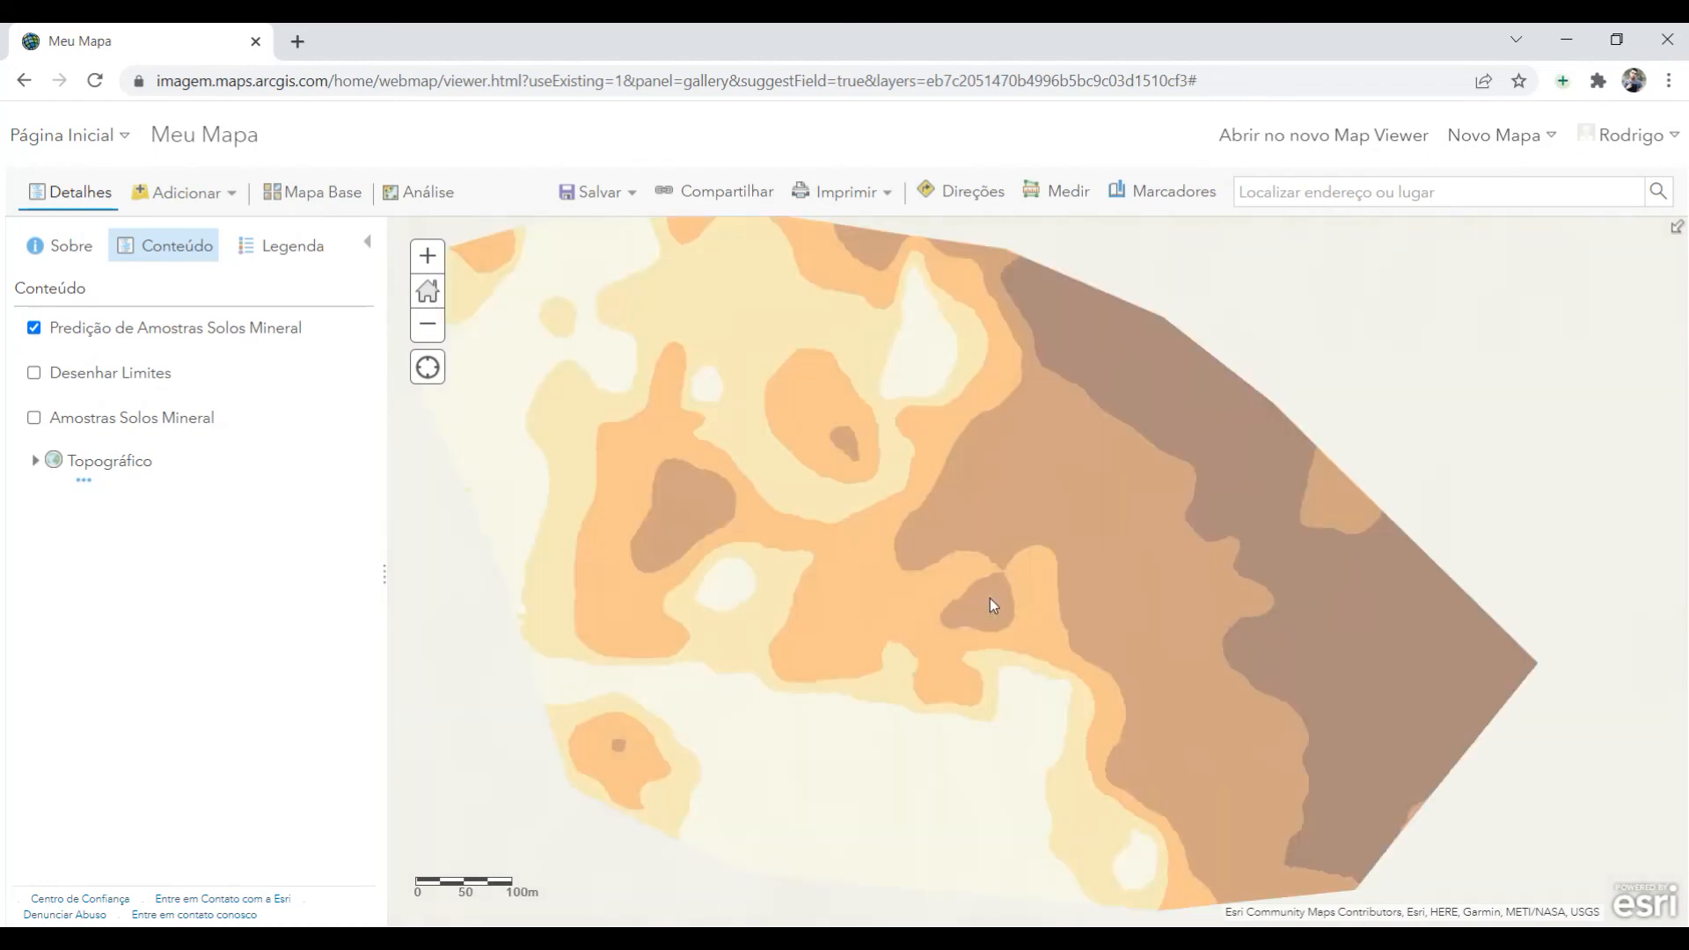